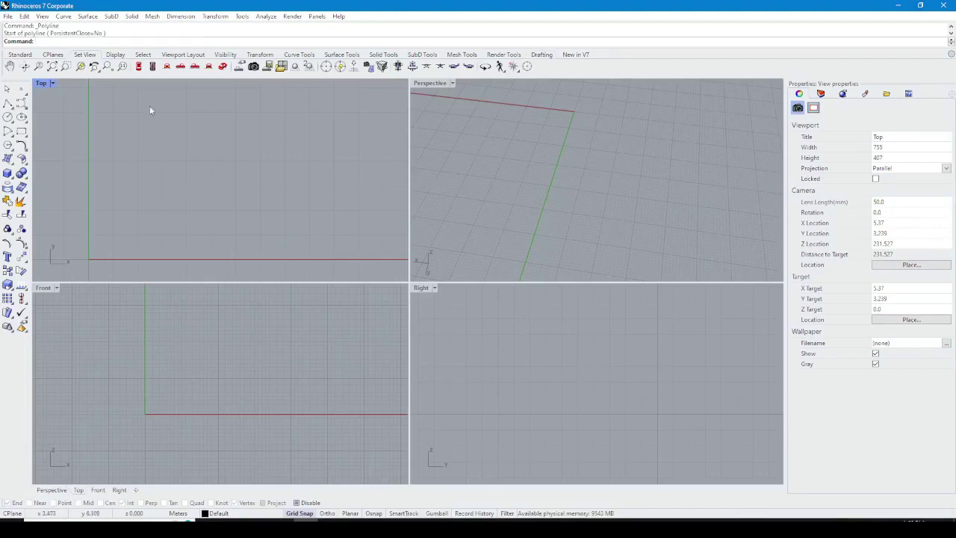
Try switching Grid Snap on and off while the Polyline command waits for its start point
left_click(8, 104)
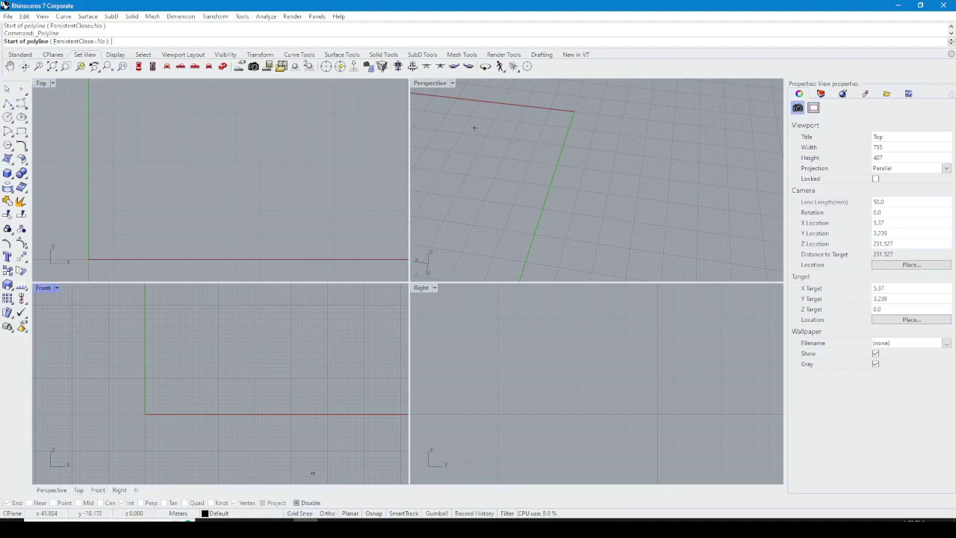
left_click(301, 514)
mouse_move(148, 214)
right_mouse_down()
mouse_move(192, 186)
mouse_move(215, 195)
mouse_move(137, 230)
right_mouse_up()
right_click_drag(260, 176, 221, 178)
scroll(602, 158, "up", 5)
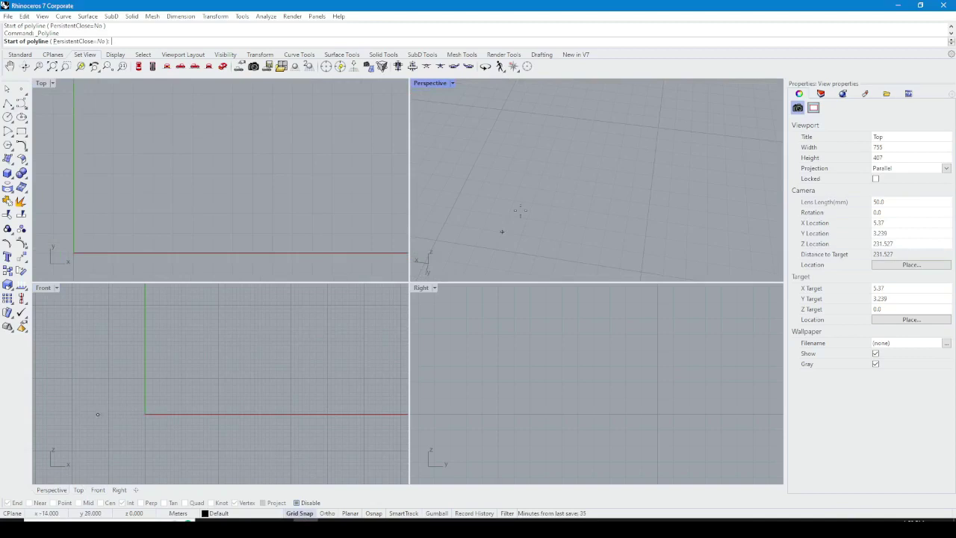
right_click_drag(502, 232, 562, 254)
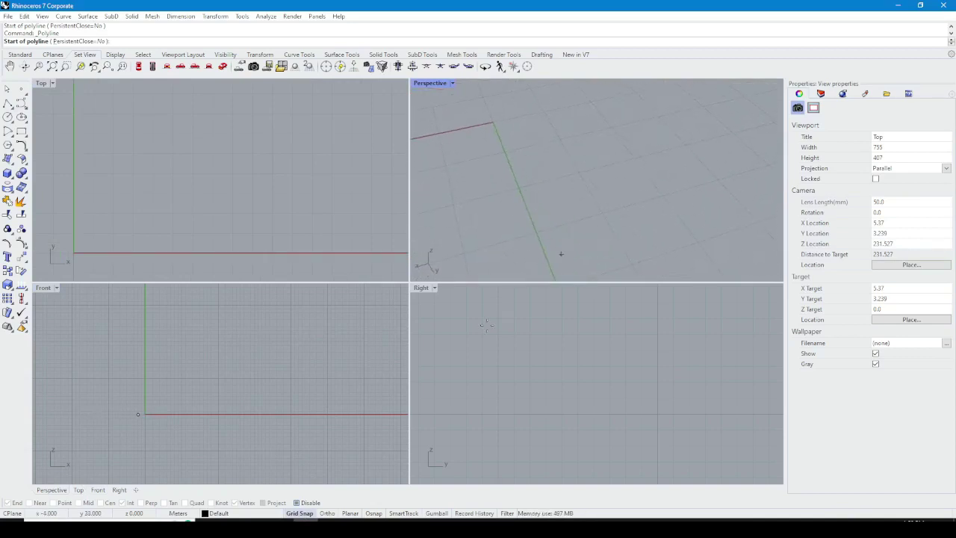
right_click_drag(244, 216, 324, 161)
left_click(312, 516)
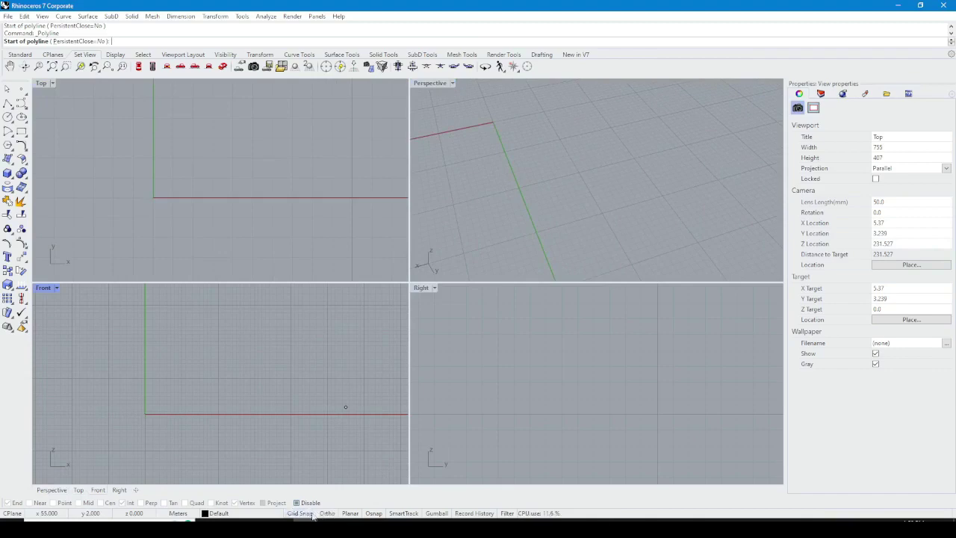
Turn on Ortho and try drawing a right-angled, multi-segment polyline in the Top viewport, discarding it at the end
left_click(329, 514)
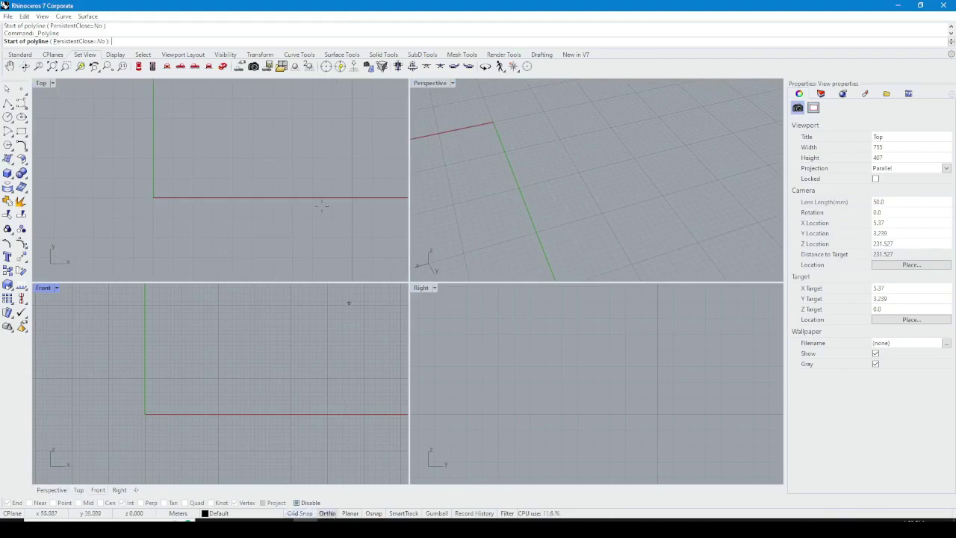
right_click_drag(167, 243, 208, 235)
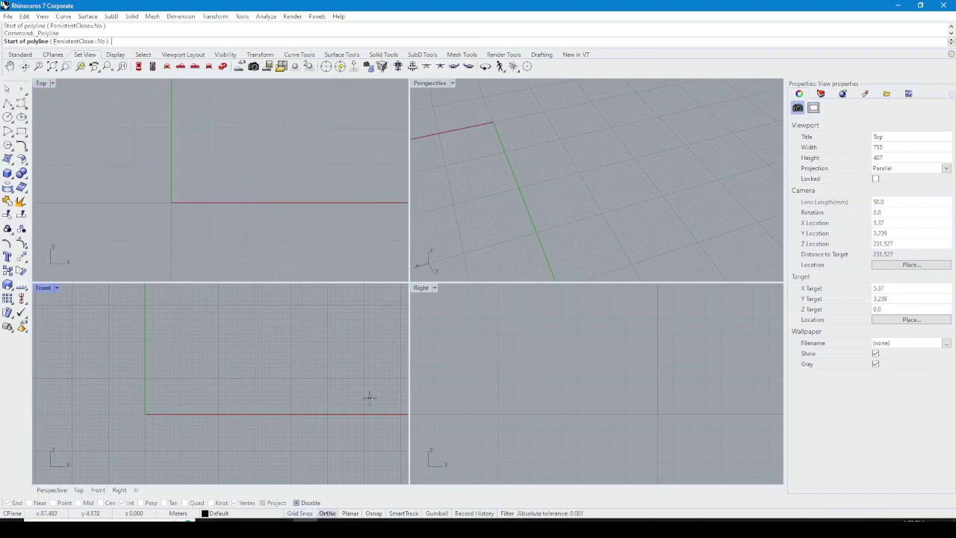
right_click_drag(224, 178, 299, 241)
left_click(177, 158)
left_click(336, 157)
scroll(336, 252, "down", 3)
left_click(297, 245)
left_click(193, 245)
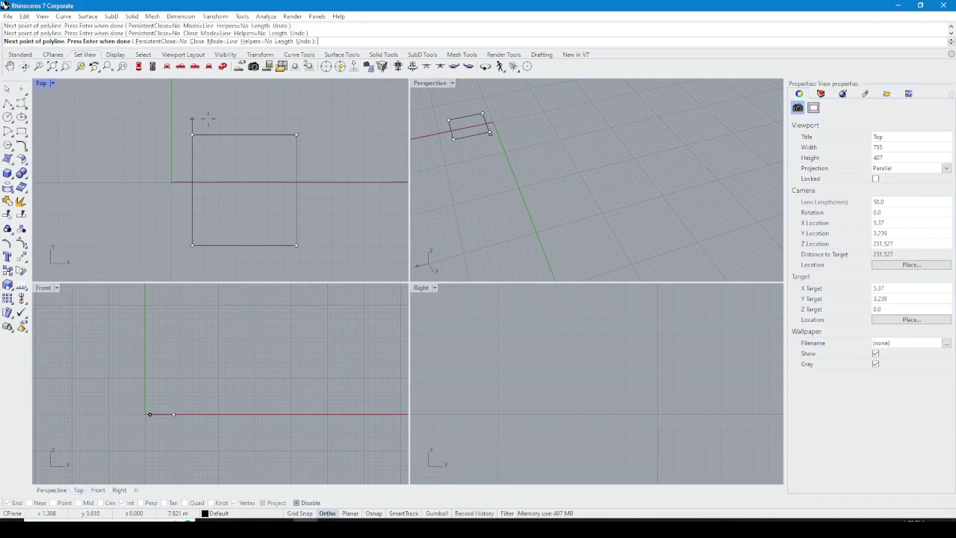
left_click(193, 98)
left_click(335, 97)
left_click(336, 187)
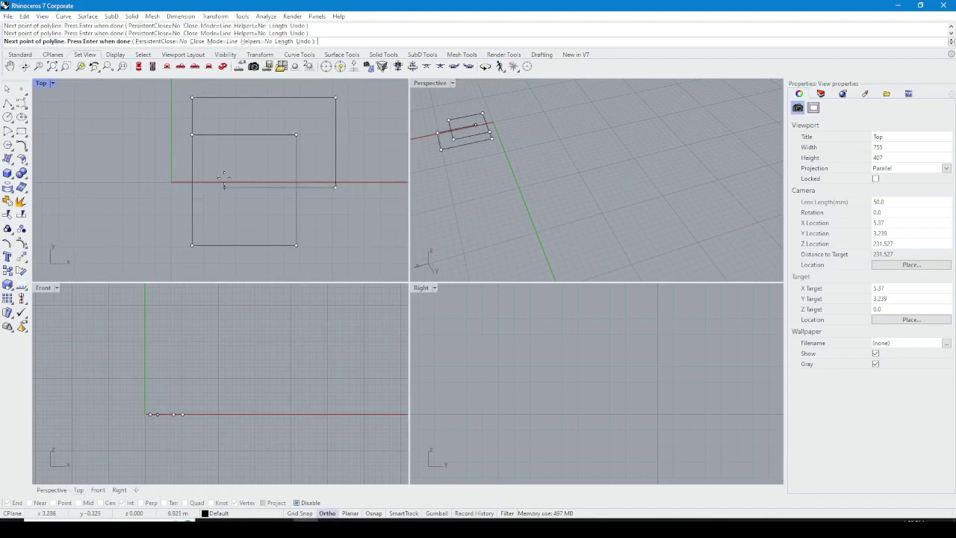
left_click(225, 187)
left_click(105, 171)
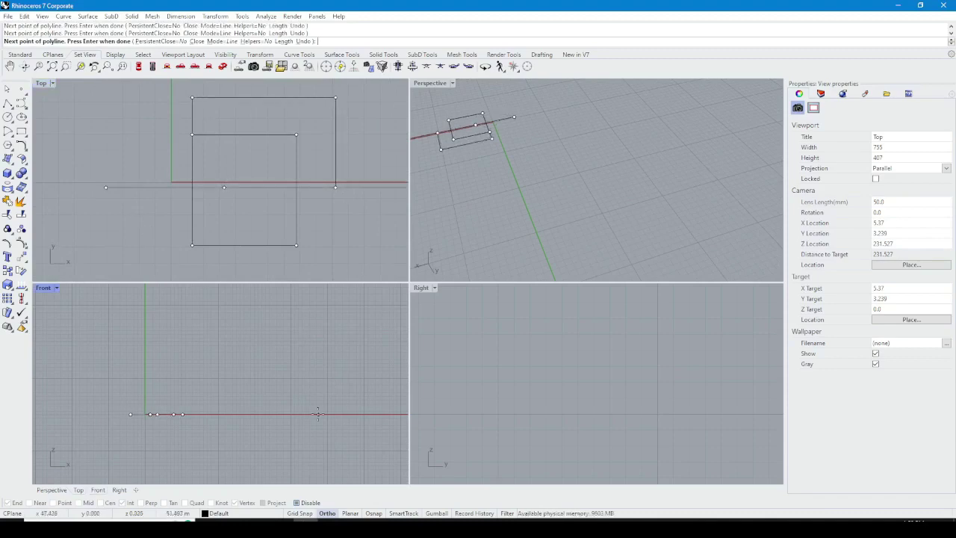
key("Escape")
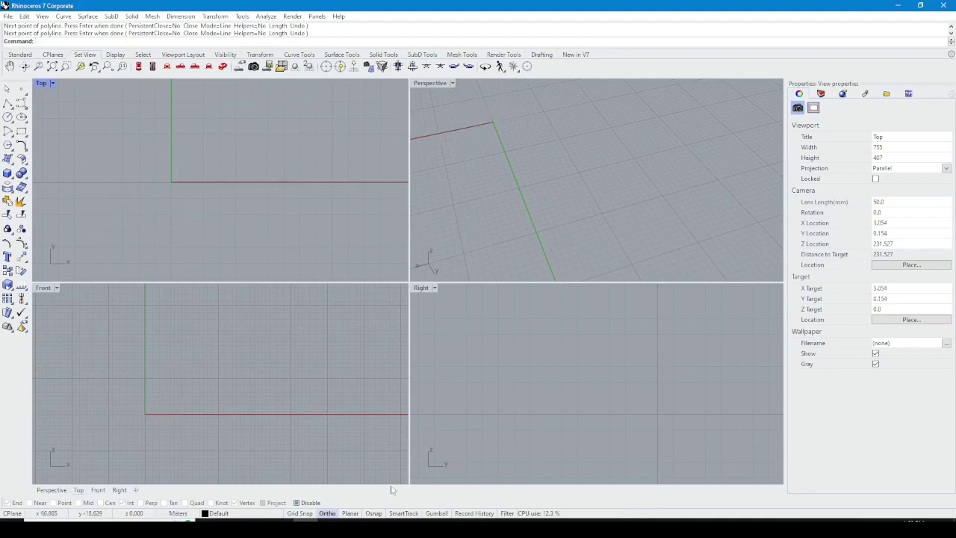
Open the Ortho settings and examine the snap angle in the Modeling Aids options, closing the dialog when done
right_click(330, 515)
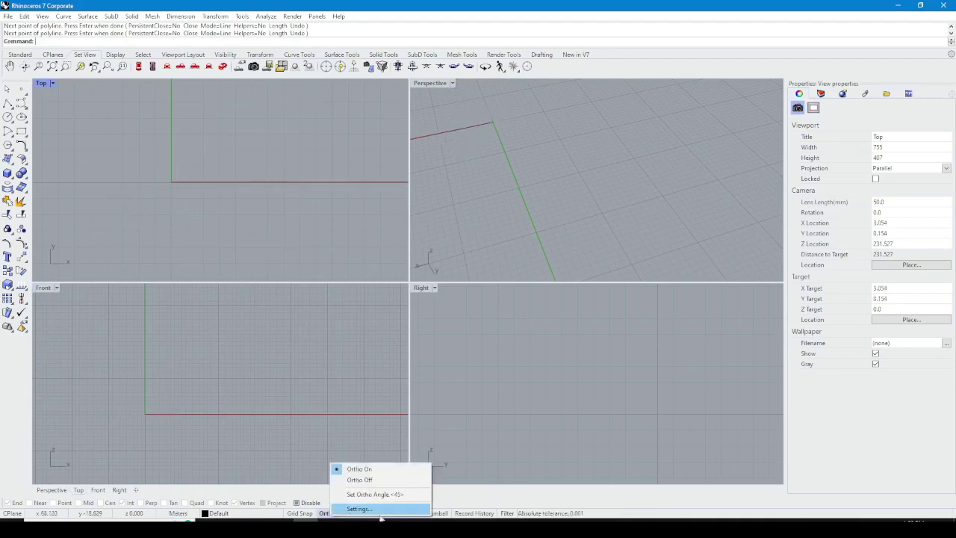
left_click(324, 515)
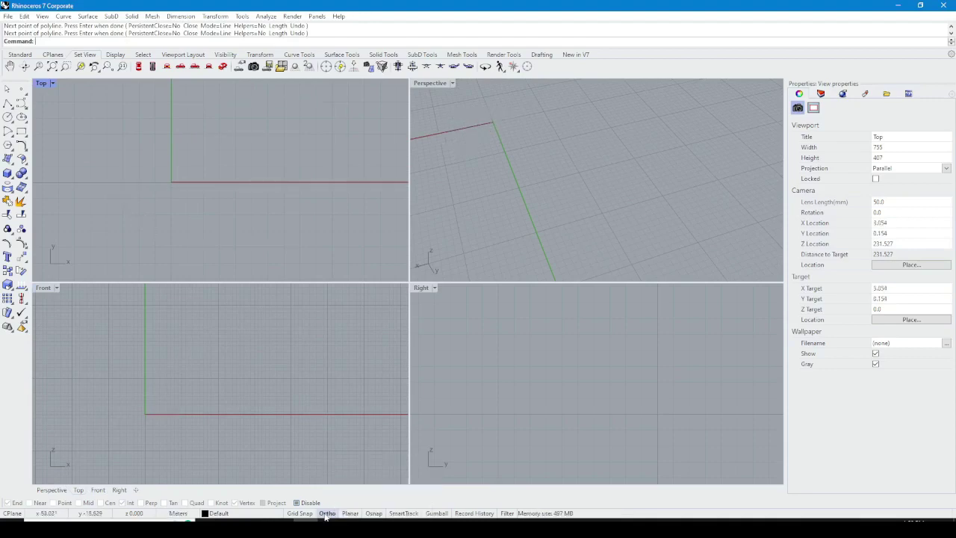
right_click_drag(288, 212, 247, 207)
right_click(328, 514)
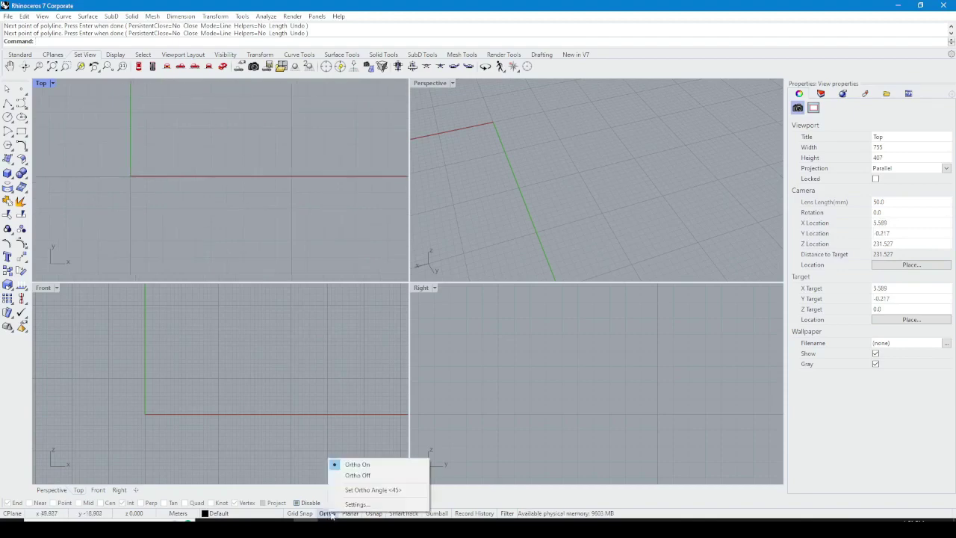
left_click(379, 506)
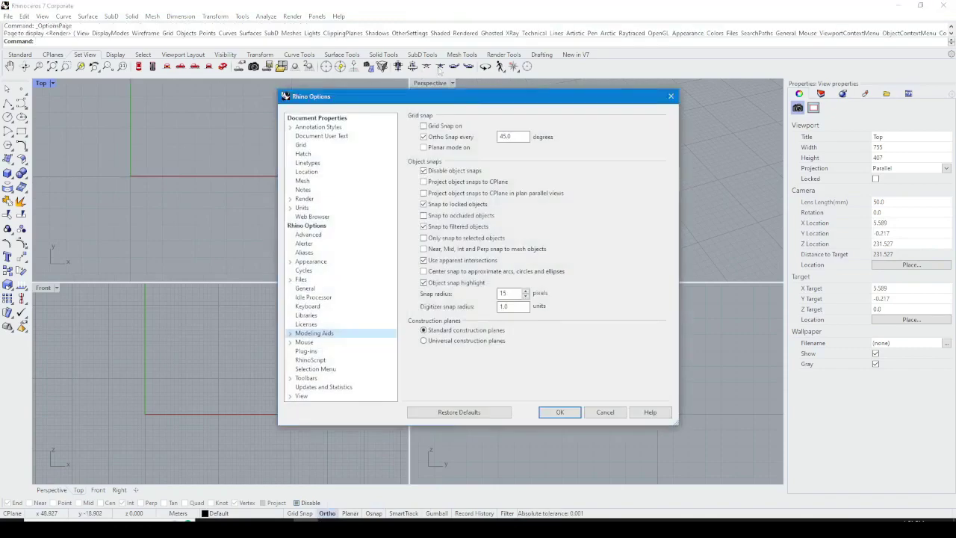
left_click_drag(481, 105, 436, 101)
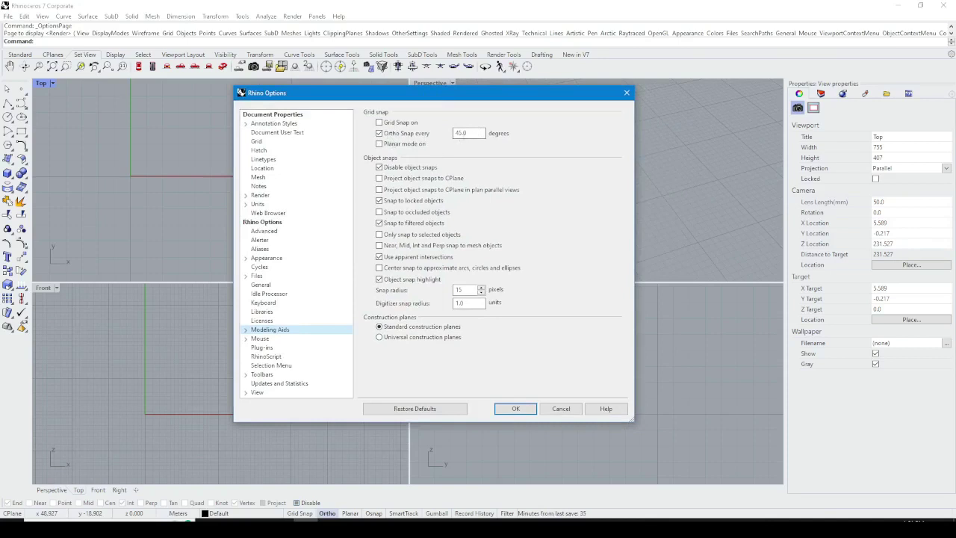
double_click(467, 134)
left_click(494, 150)
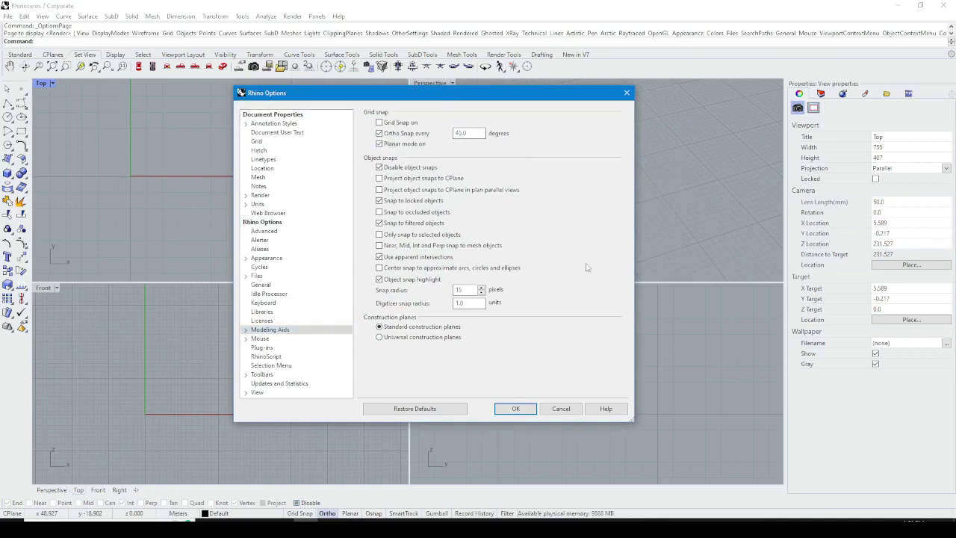
key("Return")
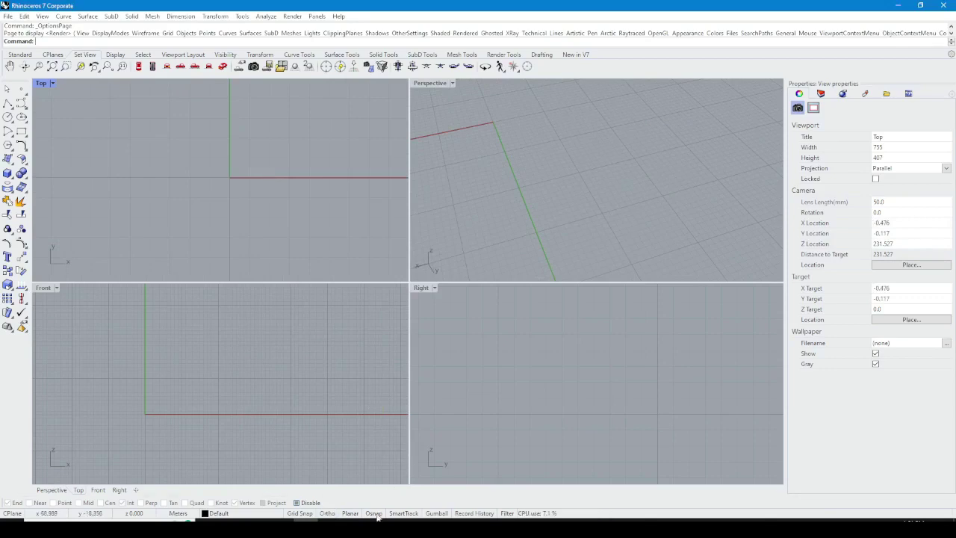
Turn on Osnap and toggle the Disable option, leaving it cleared so the object snaps are active
left_click(376, 516)
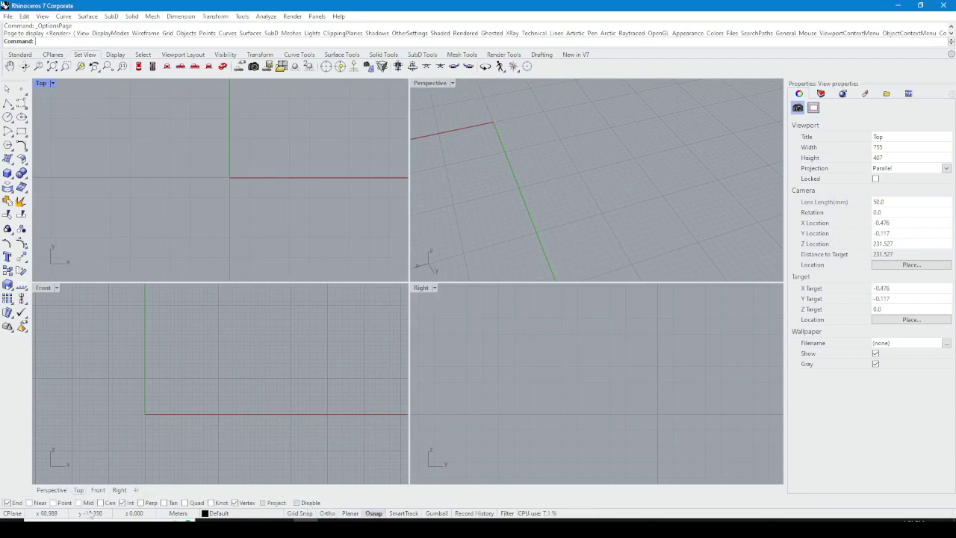
left_click(296, 503)
left_click(297, 504)
left_click(297, 503)
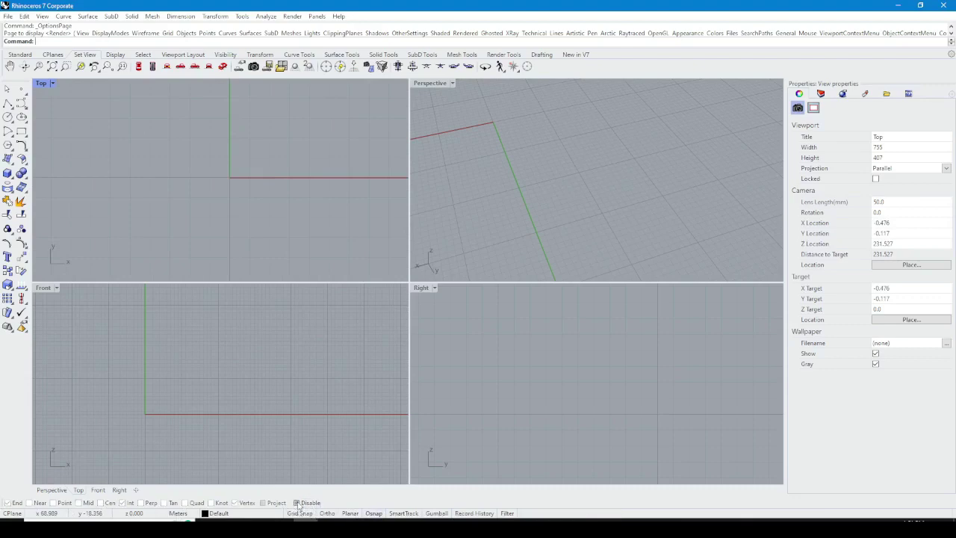
left_click(297, 504)
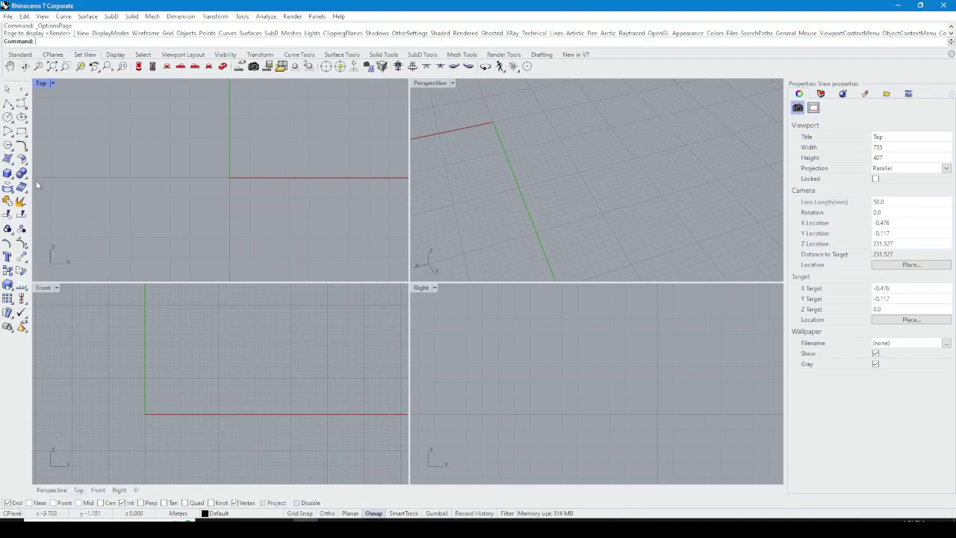
Draw an open five-point polyline with slanted segments freehand in the Top viewport, crossing the Y axis
left_click(8, 103)
right_click_drag(275, 145, 216, 213)
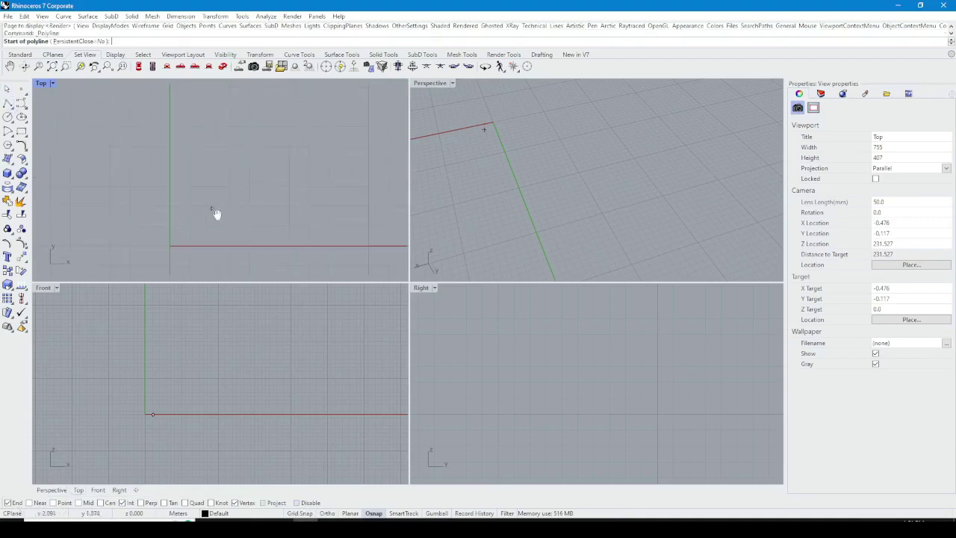
left_click(129, 220)
left_click(271, 104)
left_click(360, 187)
left_click(276, 240)
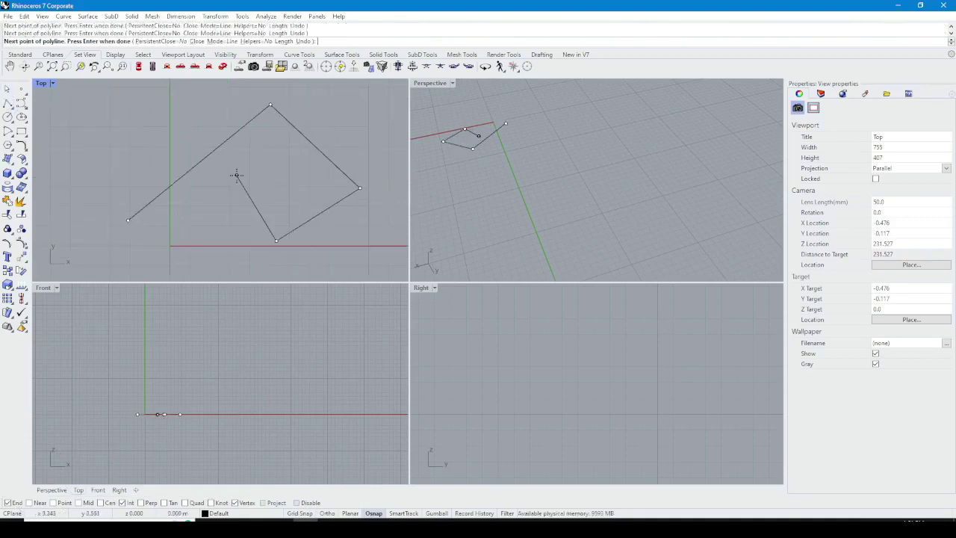
left_click(237, 176)
right_click(278, 214)
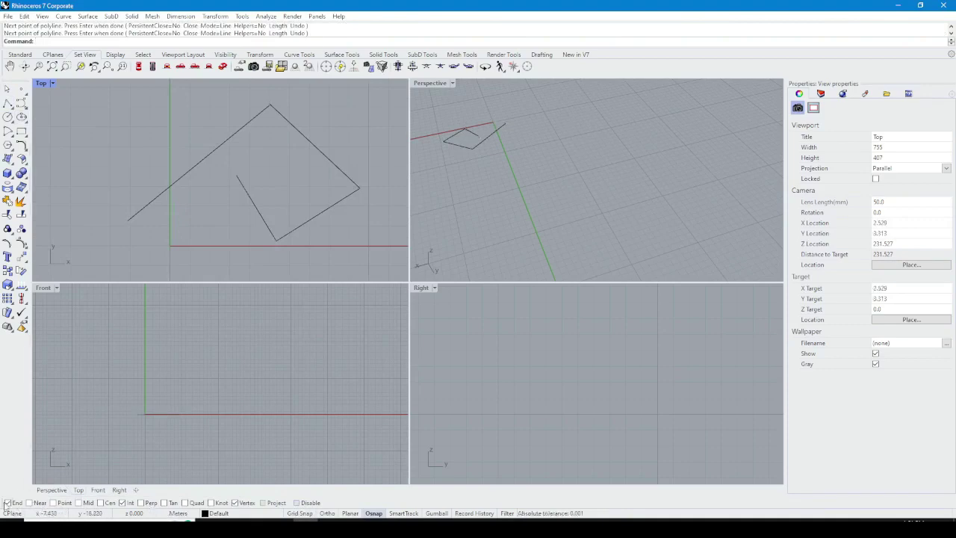
Draw a six-point zigzag polyline in the Top viewport, starting snapped to the first polyline's lowest corner, with the Mid snap enabled
left_click(8, 102)
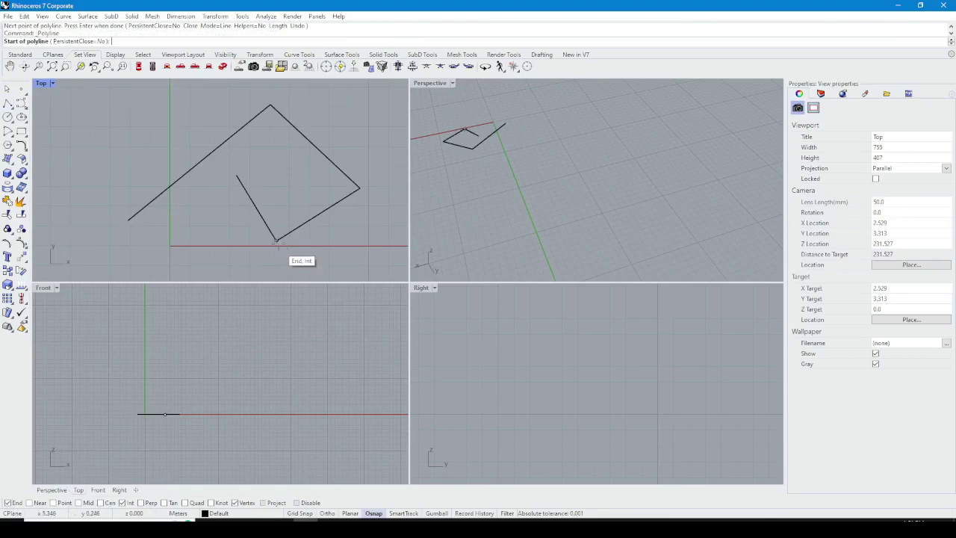
right_click_drag(236, 176, 203, 202)
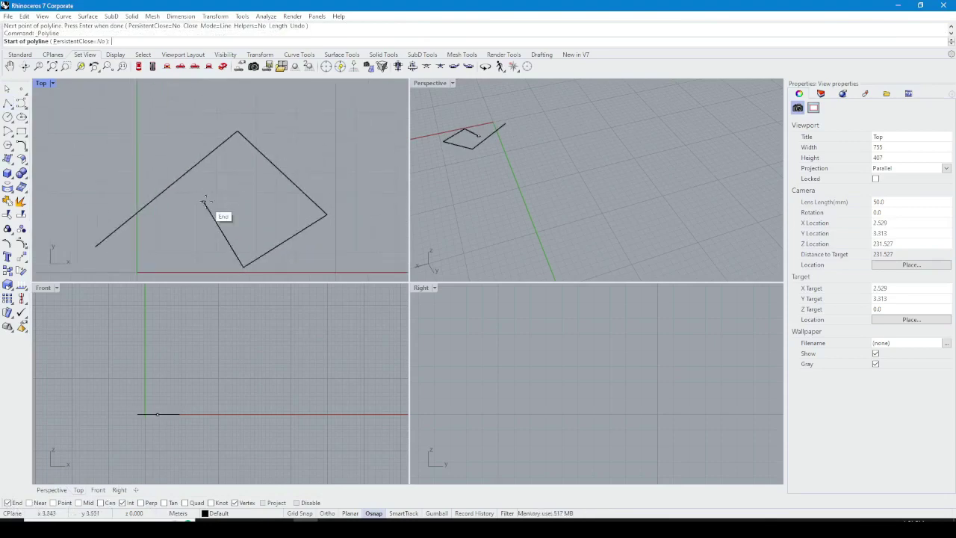
right_click_drag(261, 248, 255, 181)
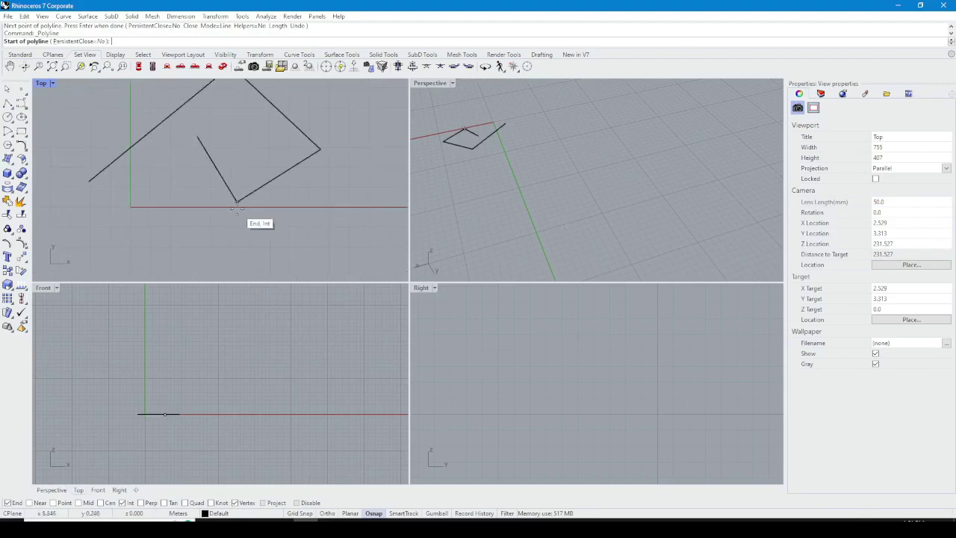
left_click(237, 201)
left_click(302, 244)
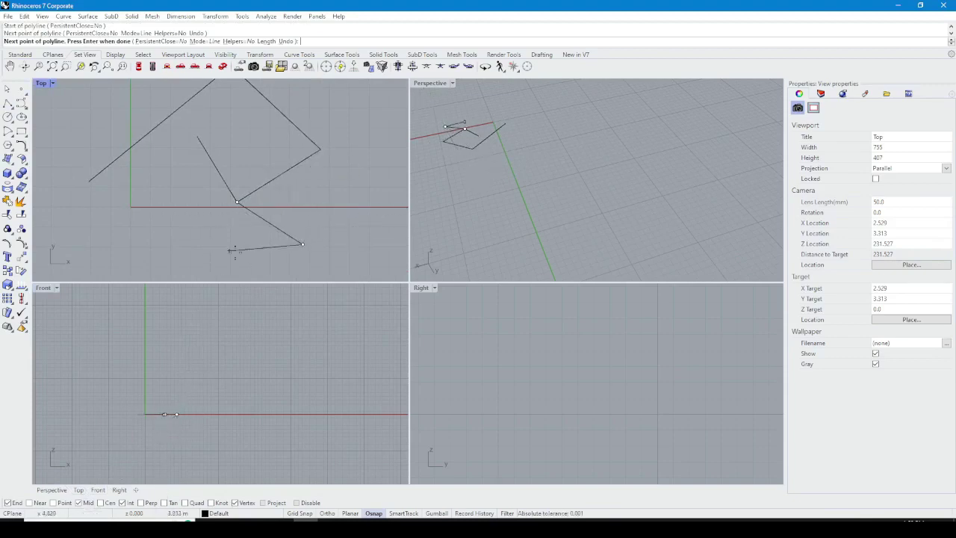
right_click_drag(245, 235, 229, 260)
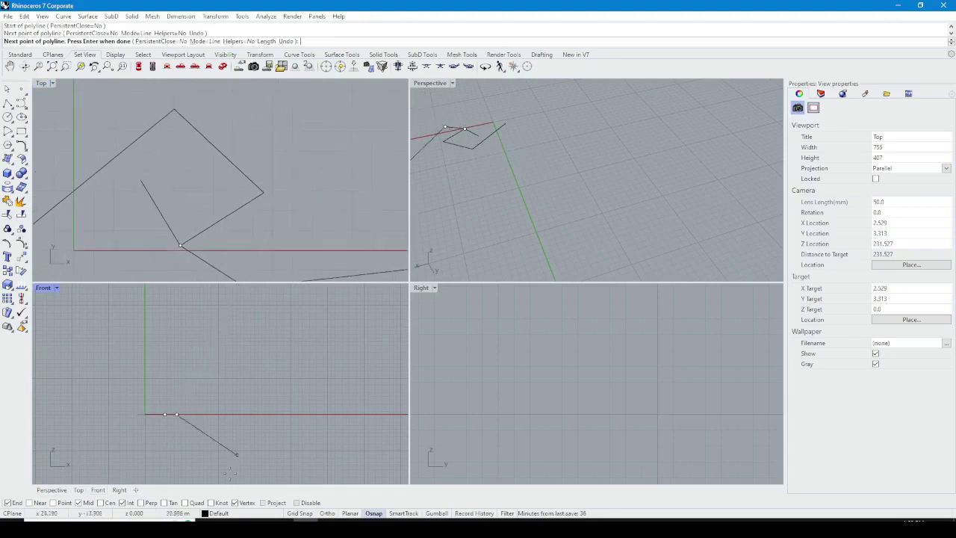
right_click_drag(237, 240, 249, 181)
left_click(257, 228)
left_click(284, 169)
left_click(335, 216)
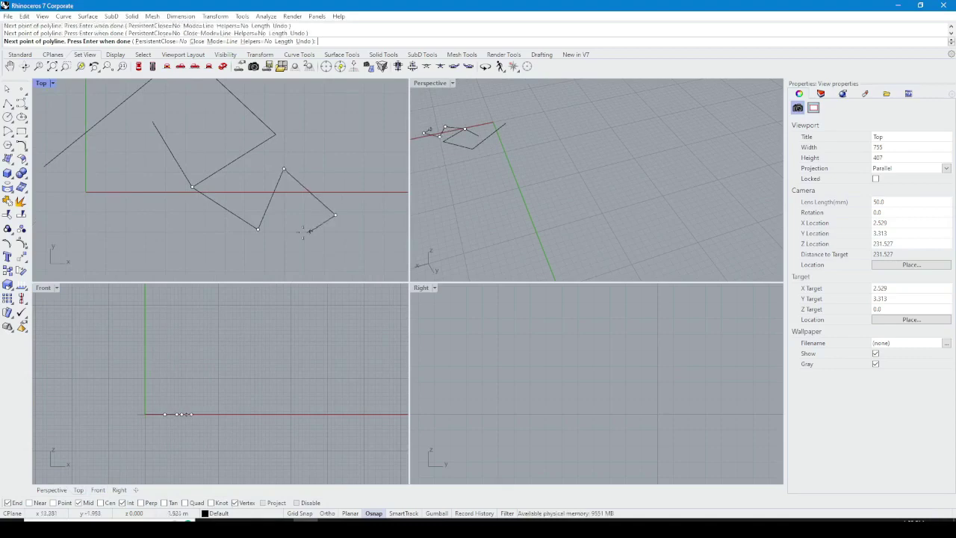
left_click(301, 232)
left_click(317, 154)
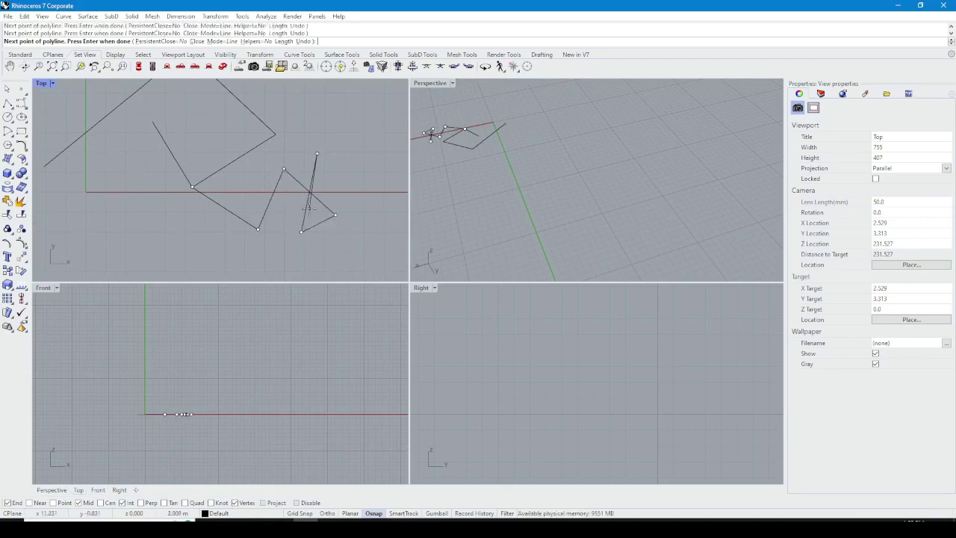
key("Return")
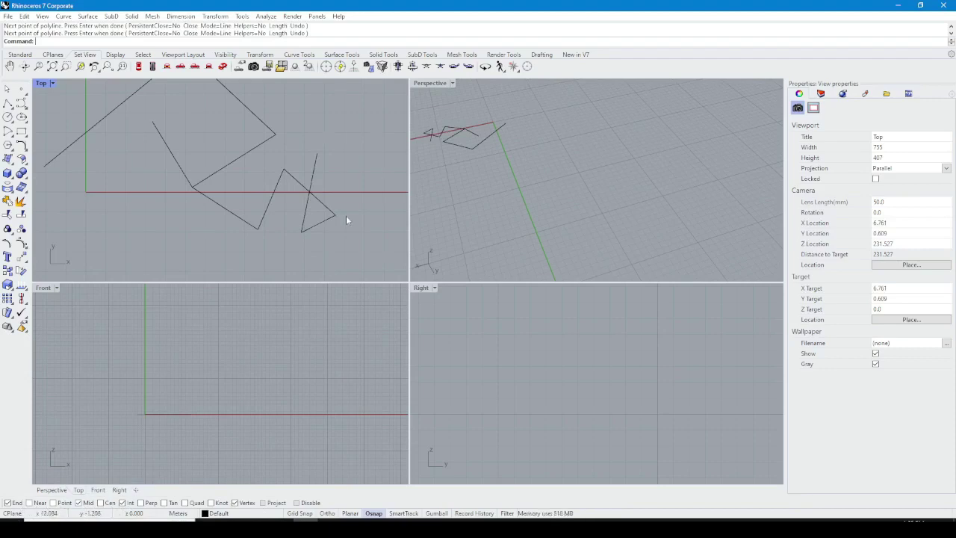
Place three separate point objects in the empty area above and to the right of the zigzag in the Top viewport
right_click_drag(346, 215, 265, 224)
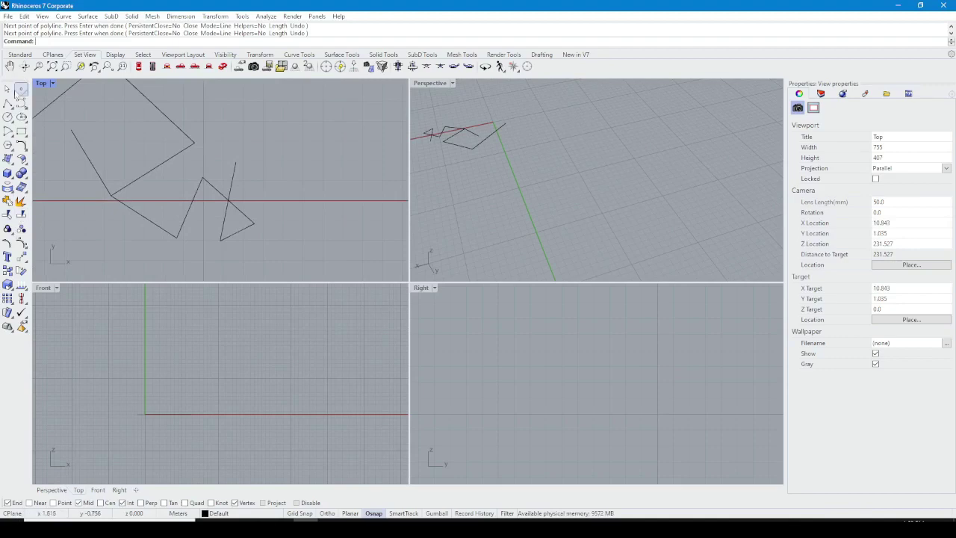
left_click(21, 88)
left_click(263, 116)
left_click(20, 88)
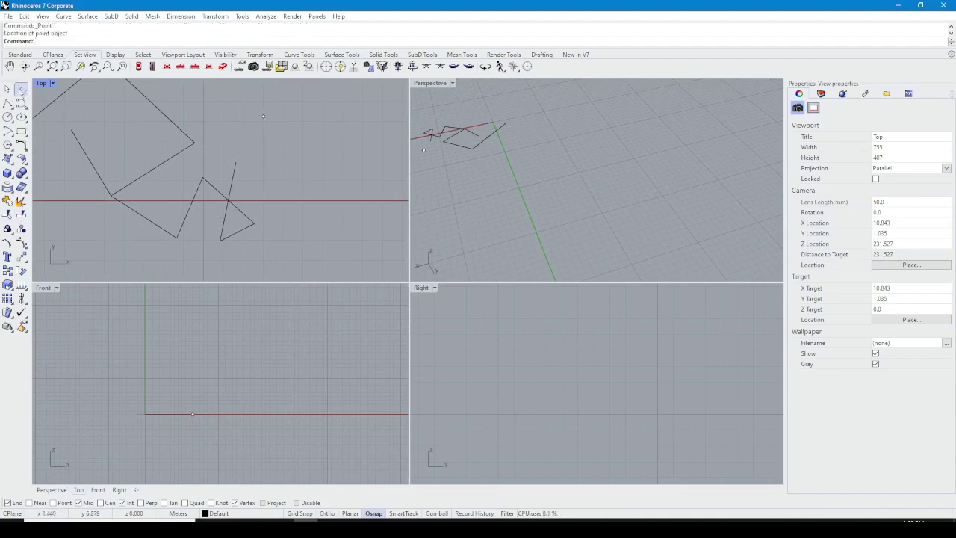
left_click(317, 143)
left_click(21, 88)
left_click(295, 155)
Enable the Point snap and draw a four-point polyline from the zigzag's lower-right corner through the three point objects
left_click(54, 503)
left_click(7, 103)
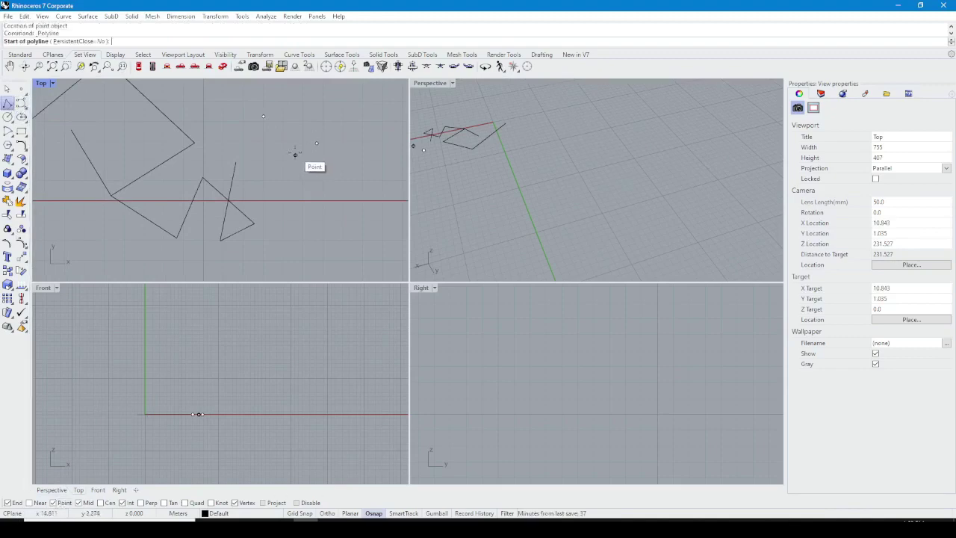
left_click(254, 222)
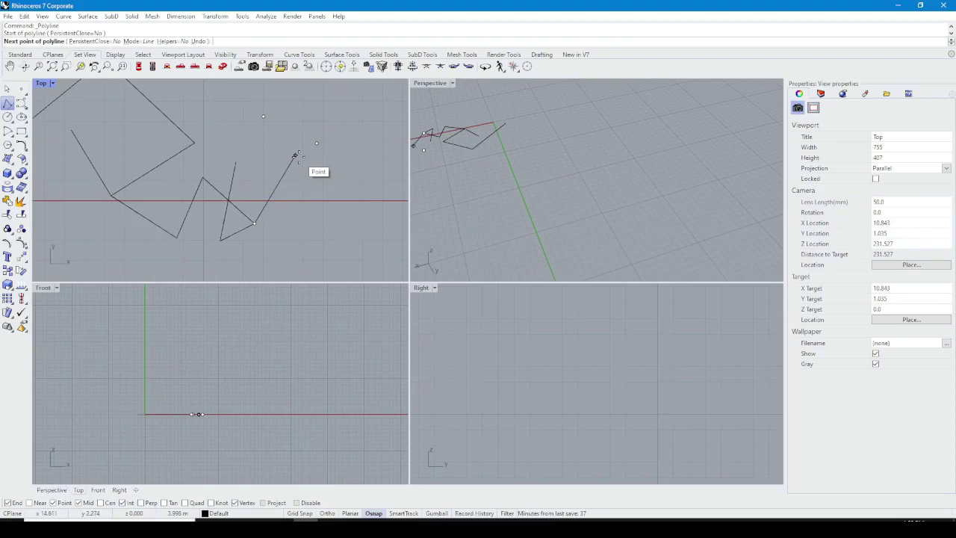
left_click(295, 154)
left_click(317, 143)
left_click(263, 117)
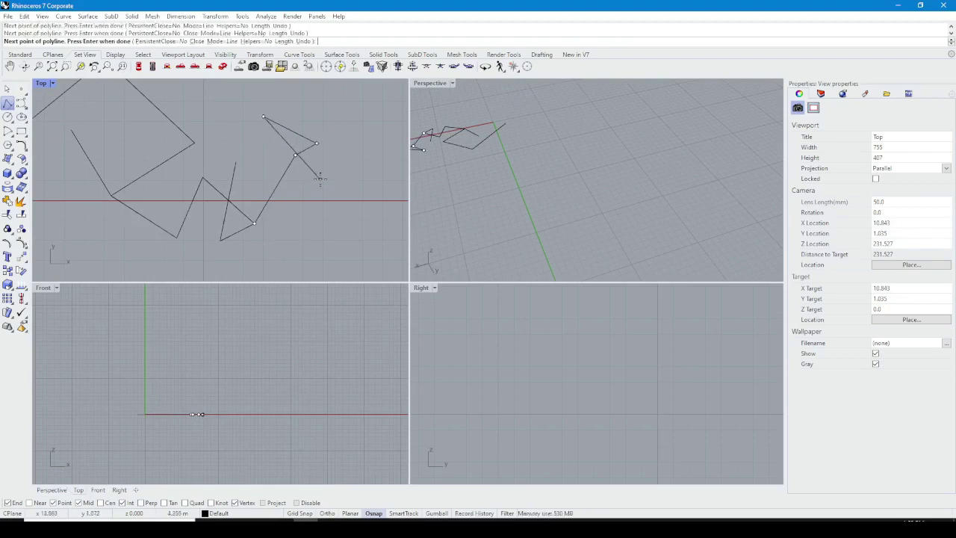
key("Return")
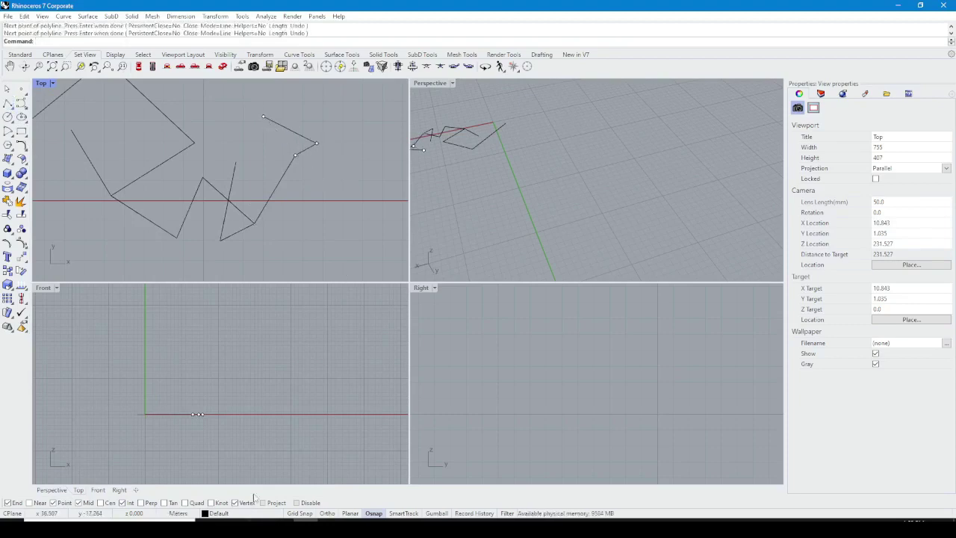
Turn on SmartTrack and toggle the object snaps off and back on while starting a new polyline
left_click(373, 514)
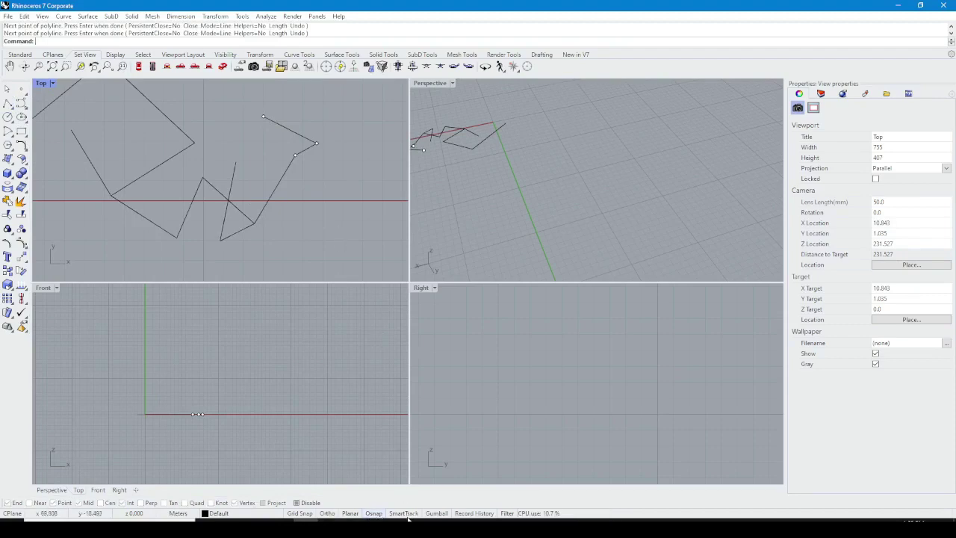
left_click(404, 513)
right_click_drag(320, 184, 316, 217)
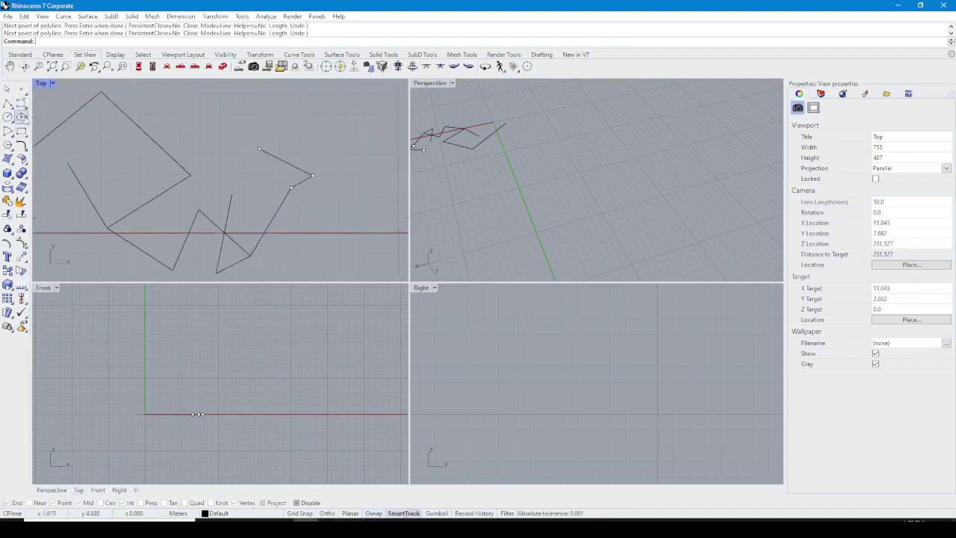
left_click(7, 103)
scroll(280, 207, "up", 4)
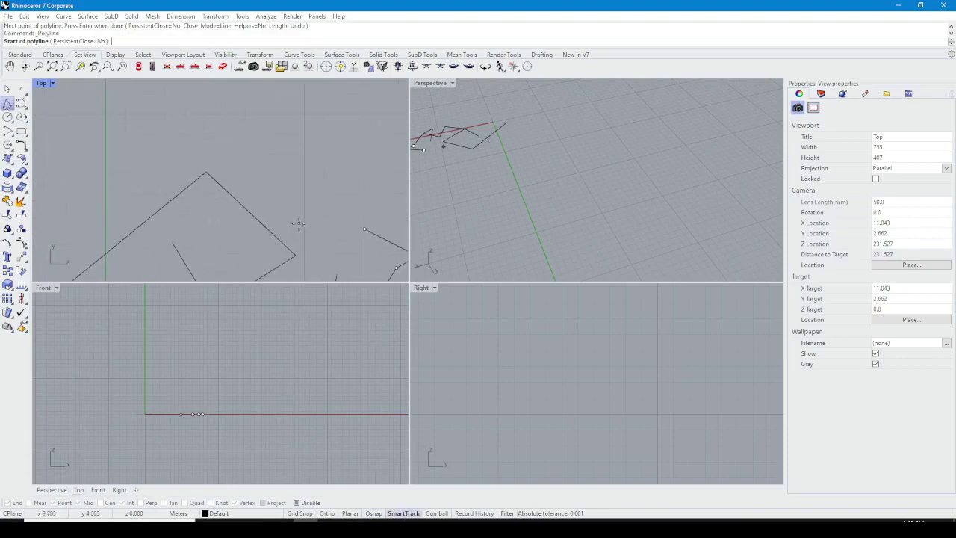
right_click_drag(303, 255, 268, 263)
left_click(374, 513)
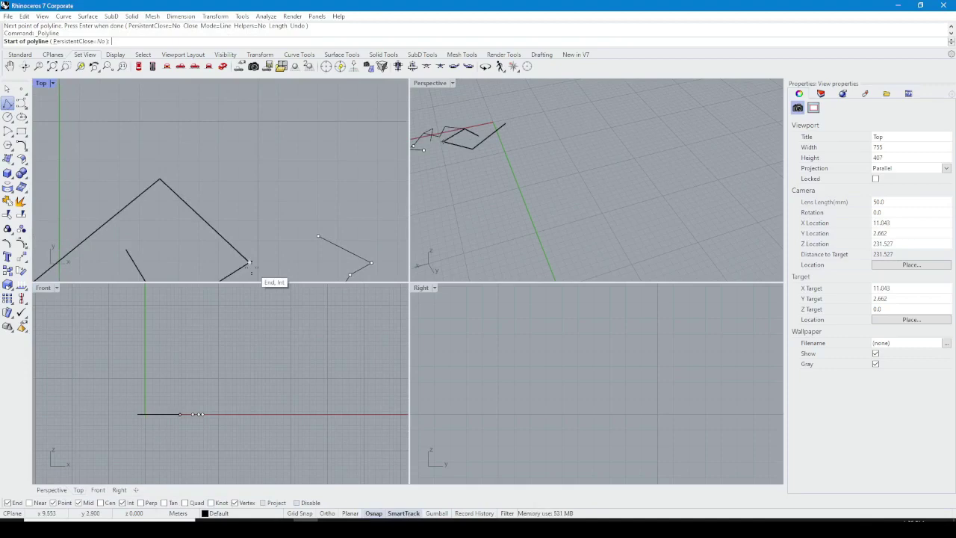
Try a SmartTrack-guided polyline from the first polyline's right corner, straight up level with its apex, and across to above its inner end
left_click(251, 266)
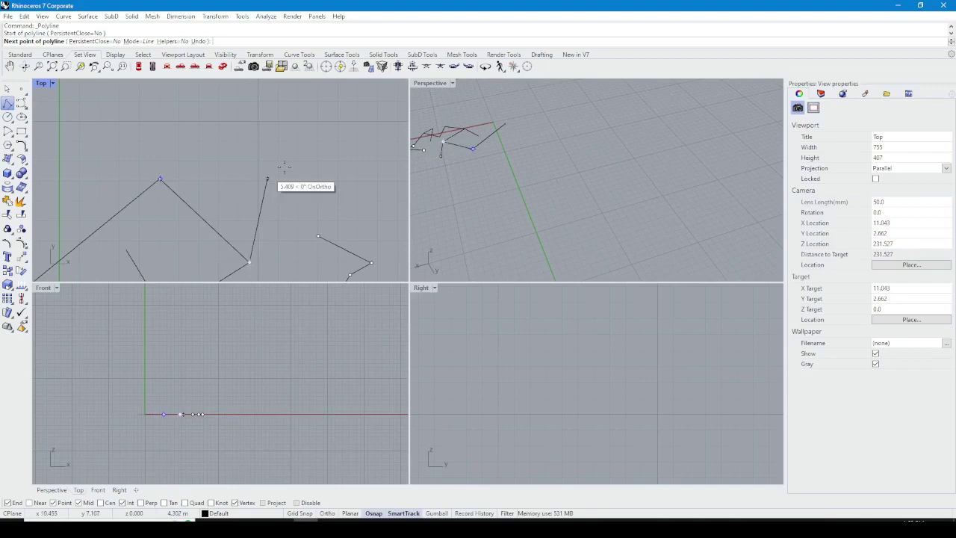
left_click(250, 179)
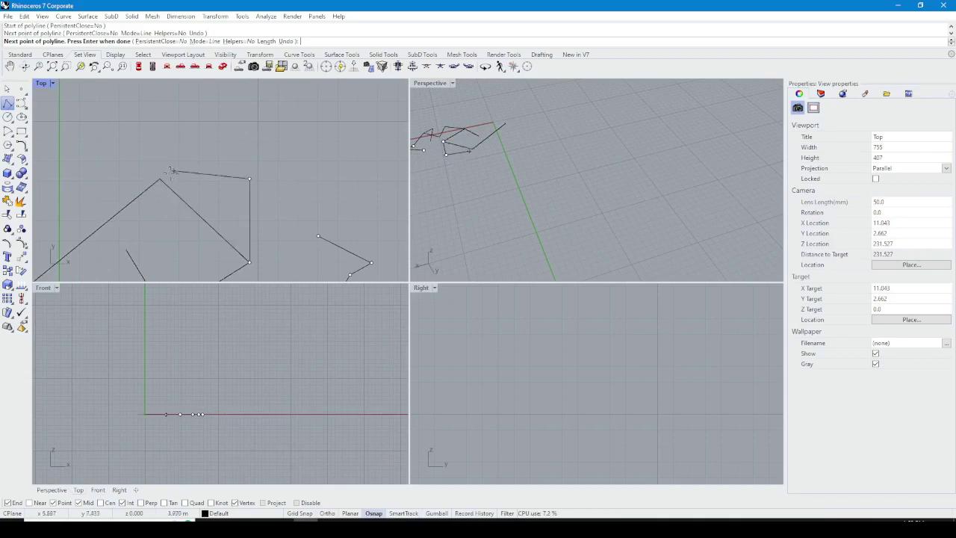
left_click(396, 513)
right_click_drag(186, 148, 225, 80)
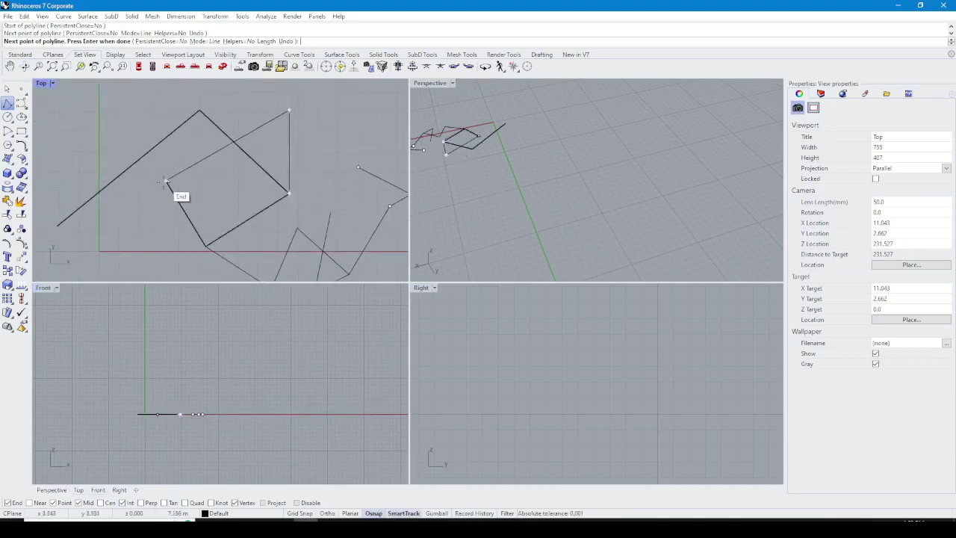
right_click_drag(160, 135, 156, 193)
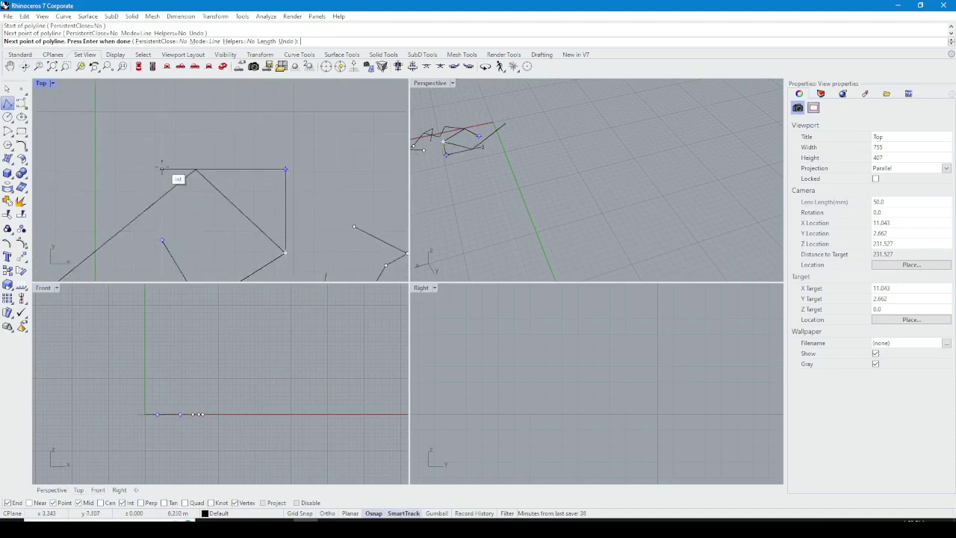
left_click(162, 169)
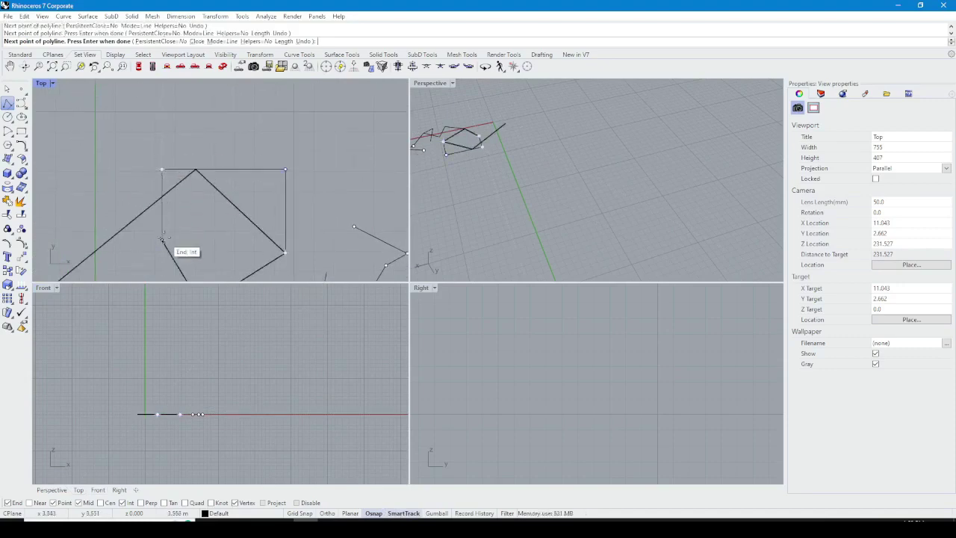
key("Escape")
Review the SmartTrack and Guides options, including the smart point, appearance and behavior settings
right_click_drag(262, 260, 213, 232)
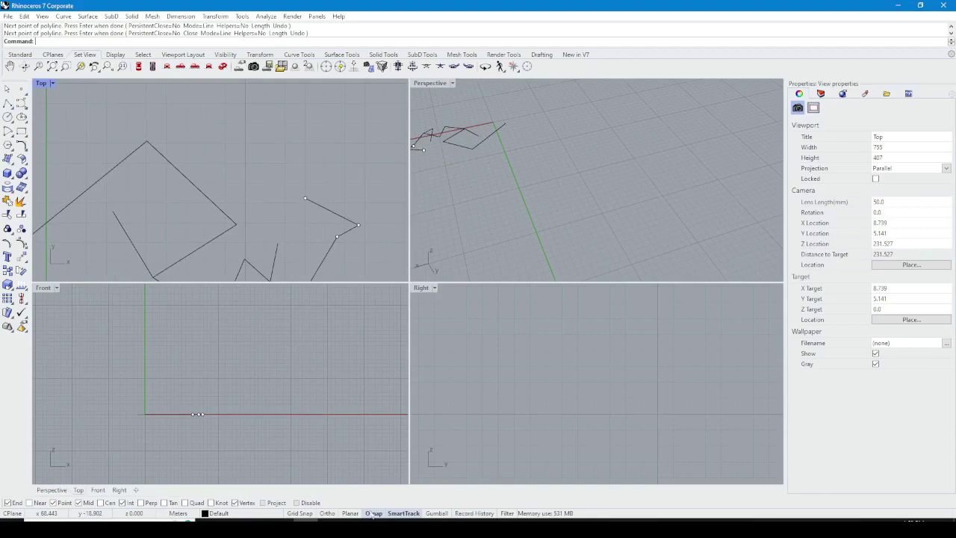
right_click(409, 518)
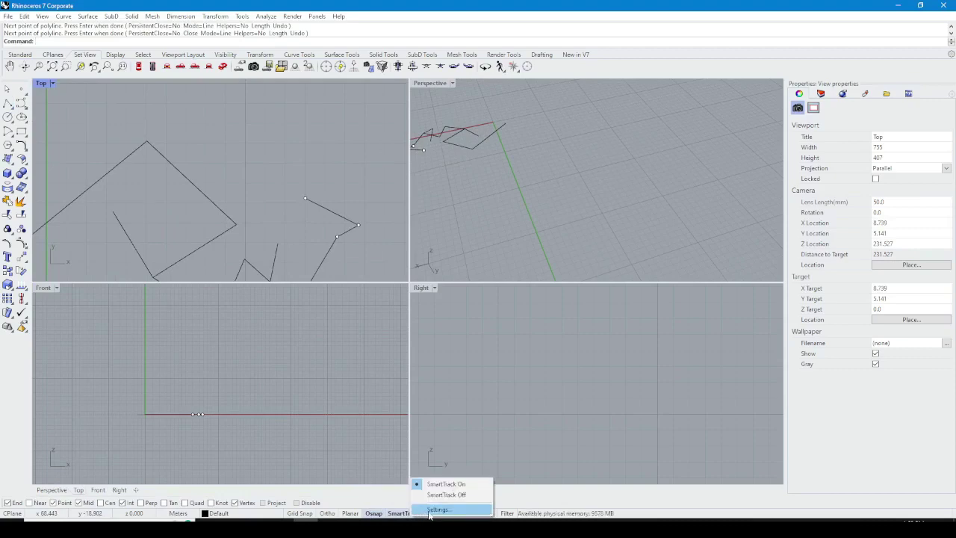
left_click(427, 510)
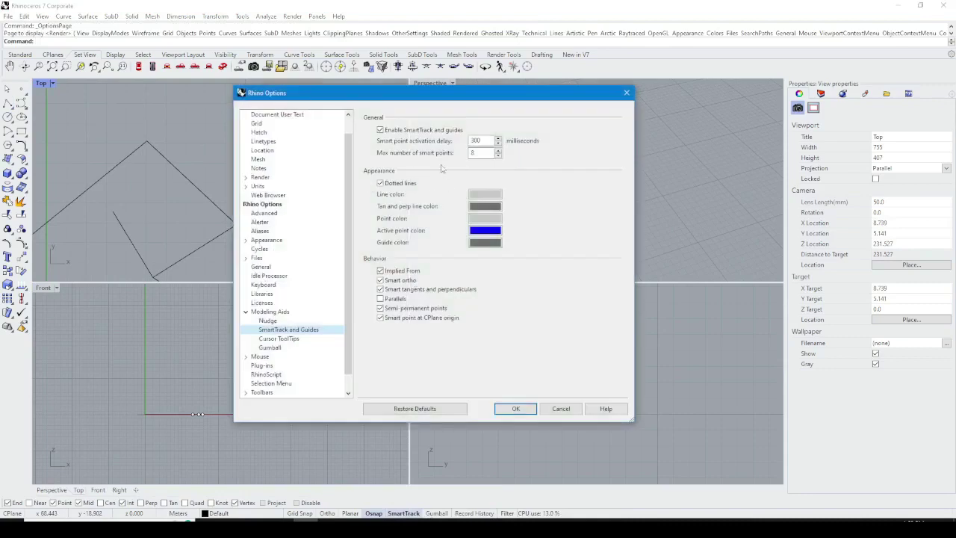
left_click_drag(417, 95, 363, 95)
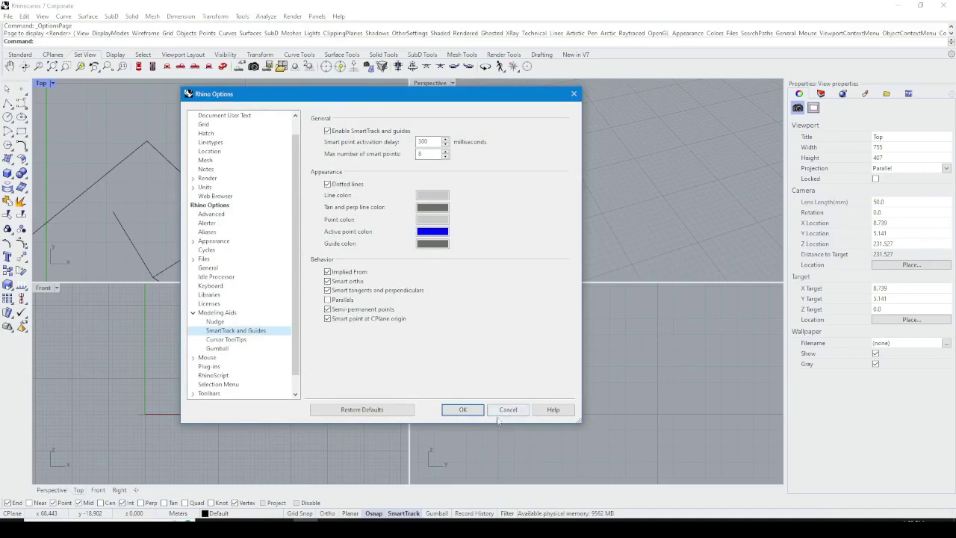
left_click(470, 413)
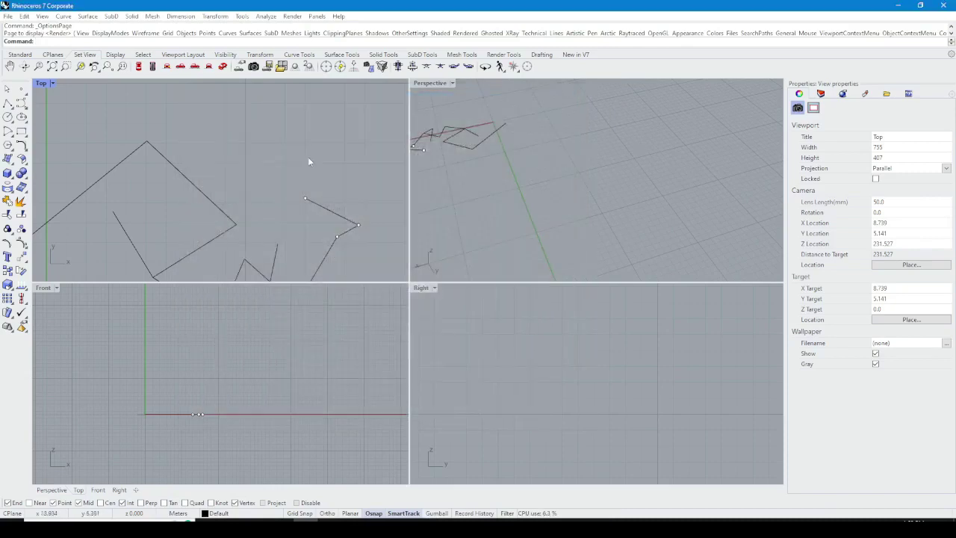
Disable the object snaps, switch SmartTrack off and turn on the Gumball
mouse_move(321, 159)
right_mouse_down()
mouse_move(292, 130)
mouse_move(309, 123)
right_mouse_up()
right_click_drag(330, 227, 281, 217)
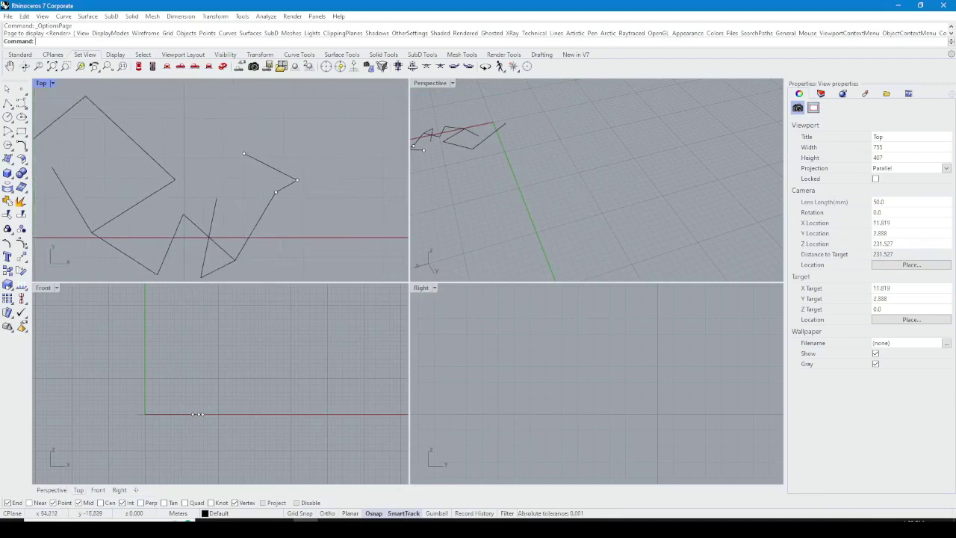
left_click(374, 513)
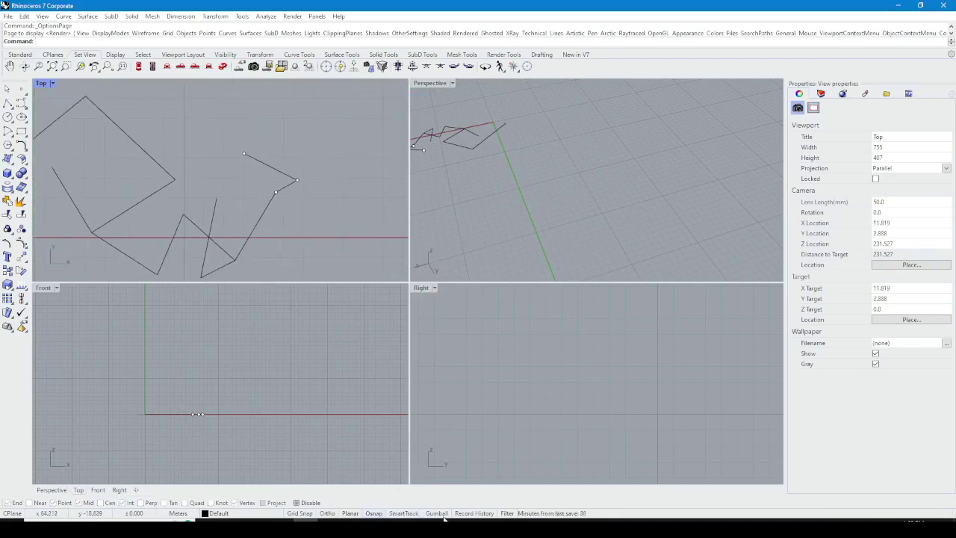
right_click_drag(244, 207, 261, 212)
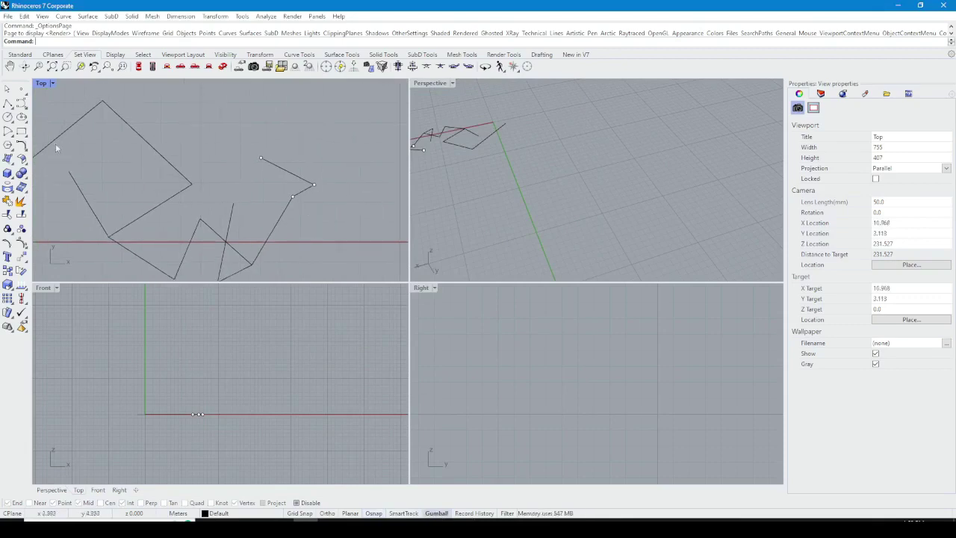
Select the first polyline and examine its gumball's move, rotate and scale handles in the Top viewport
left_click(142, 139)
right_click_drag(119, 171, 288, 145)
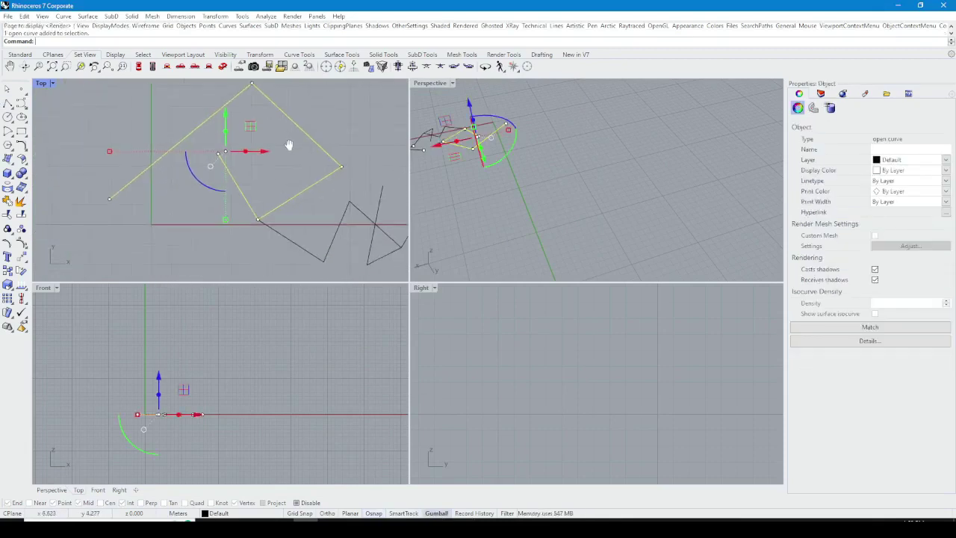
right_click_drag(273, 189, 182, 216)
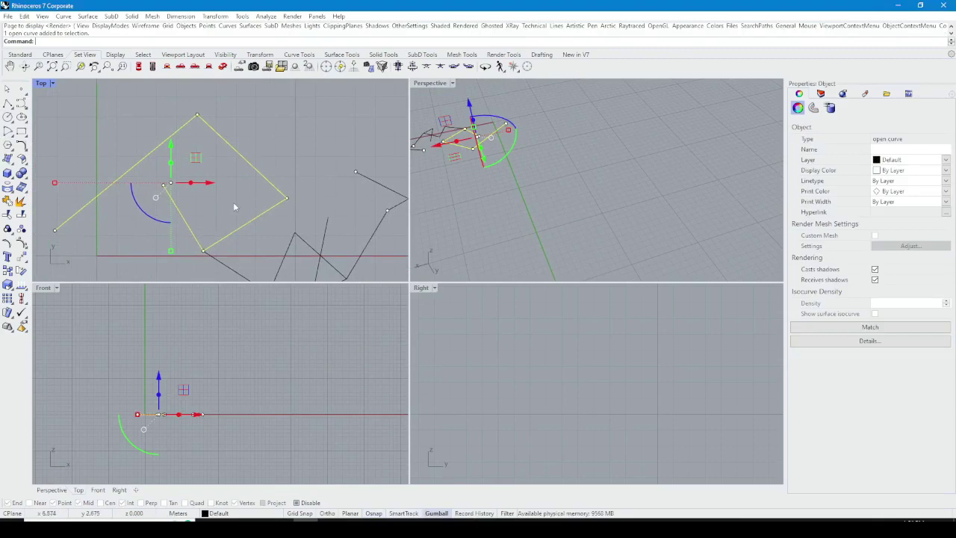
left_click(233, 202)
right_click_drag(336, 211, 265, 171)
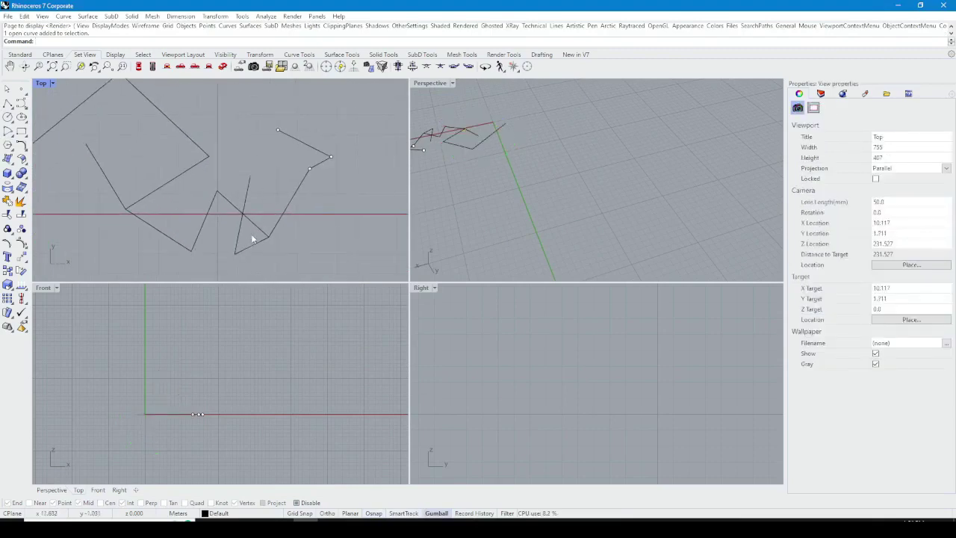
left_click(185, 165)
right_click_drag(215, 157, 196, 239)
scroll(197, 239, "up", 6)
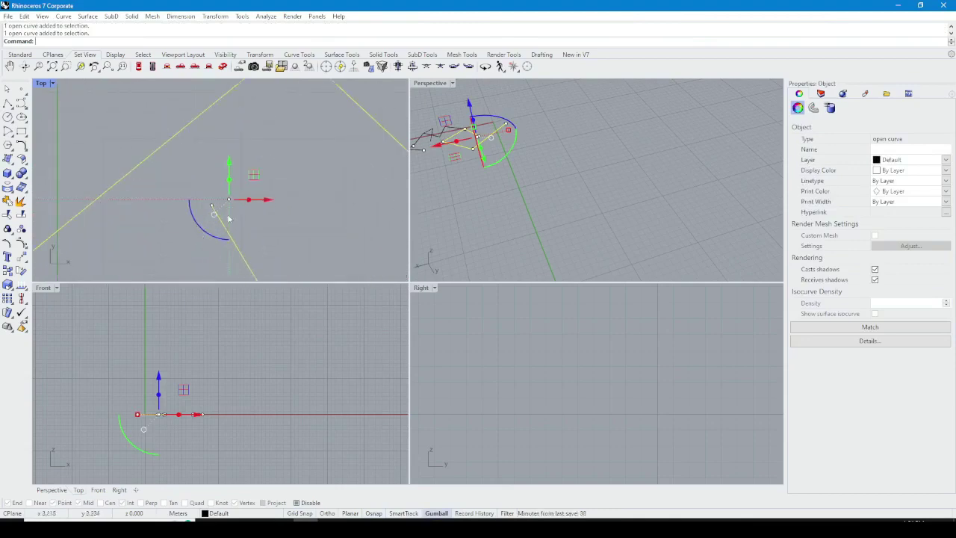
right_click_drag(253, 174, 211, 192)
scroll(211, 187, "down", 5)
right_click_drag(239, 224, 235, 224)
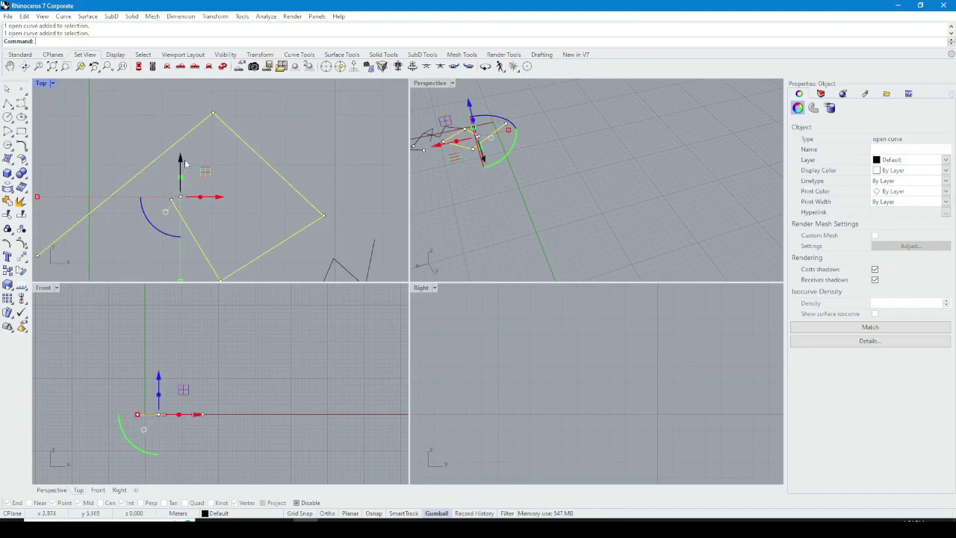
scroll(208, 171, "down", 2)
mouse_move(233, 217)
right_mouse_down()
mouse_move(204, 217)
mouse_move(199, 201)
right_mouse_up()
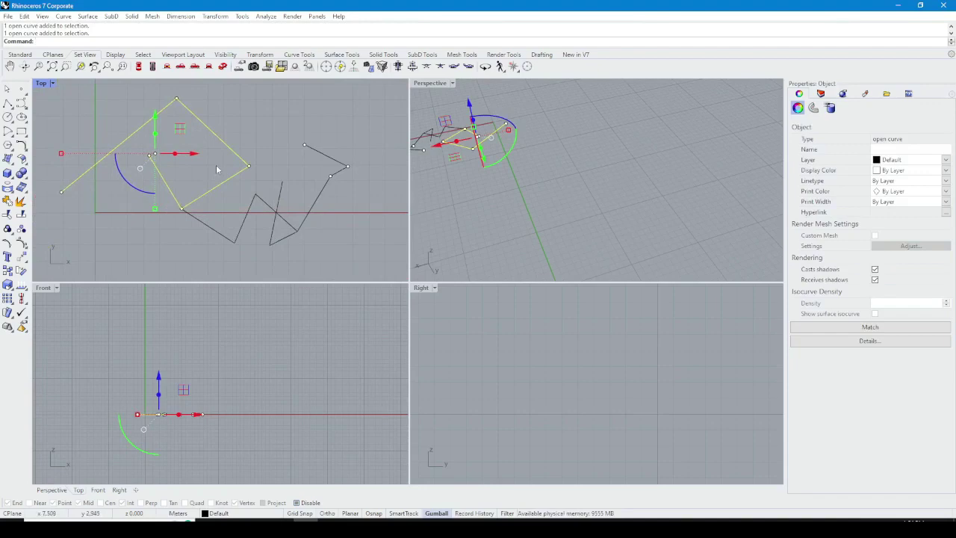
right_click_drag(275, 152, 263, 177)
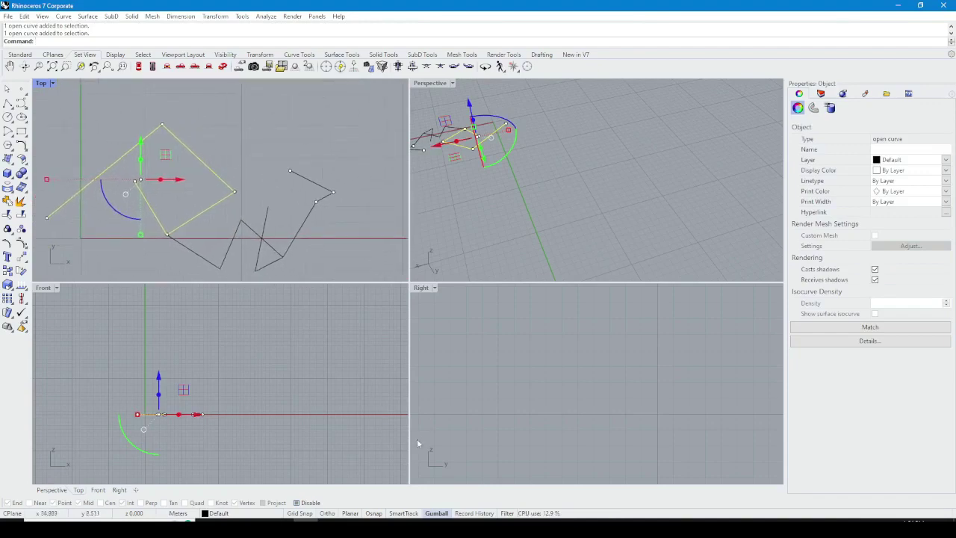
Use the gumball to move the selected polyline in positive X and Y, and lower it along Z in the Perspective viewport
right_click_drag(199, 203, 223, 207)
mouse_move(200, 185)
left_mouse_down()
mouse_move(291, 187)
mouse_move(199, 202)
left_mouse_up()
left_click_drag(199, 153, 199, 116)
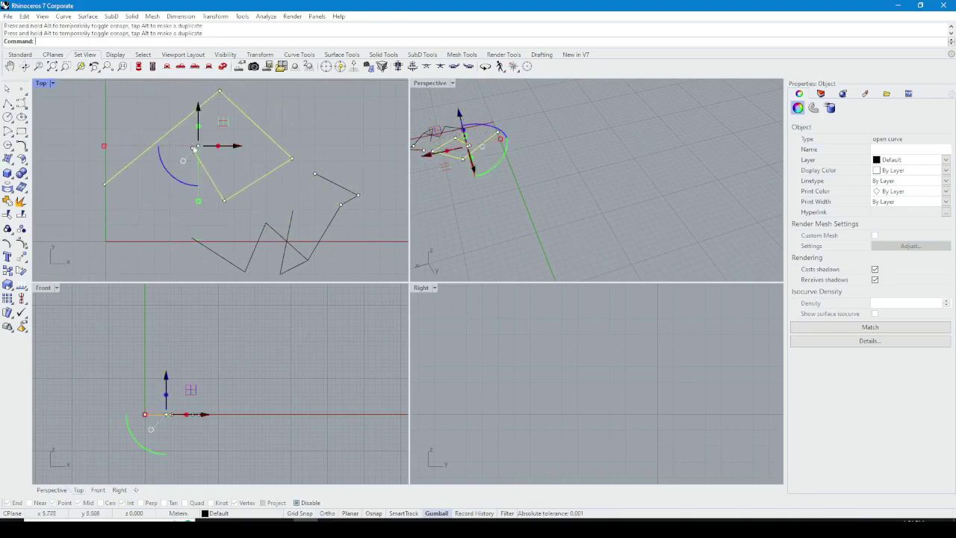
right_click_drag(478, 157, 514, 150)
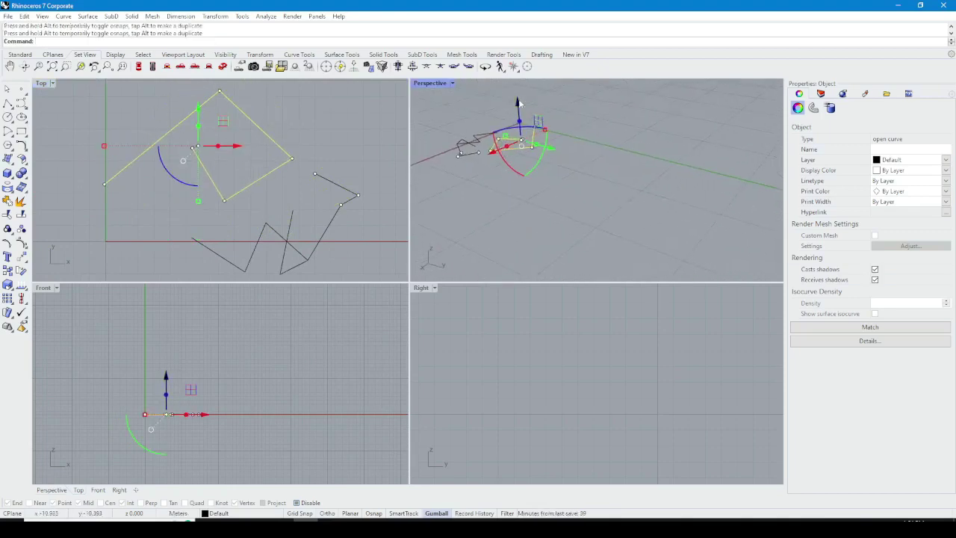
left_click_drag(519, 103, 519, 120)
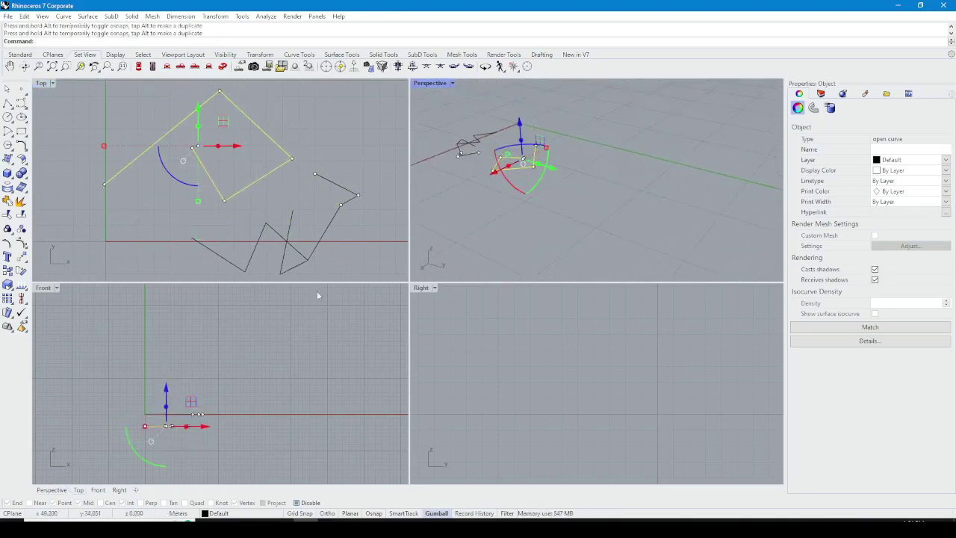
With Osnap and SmartTrack on, move the polyline along negative X so its gumball centre aligns with the zigzag's start point
right_click_drag(237, 194, 230, 190)
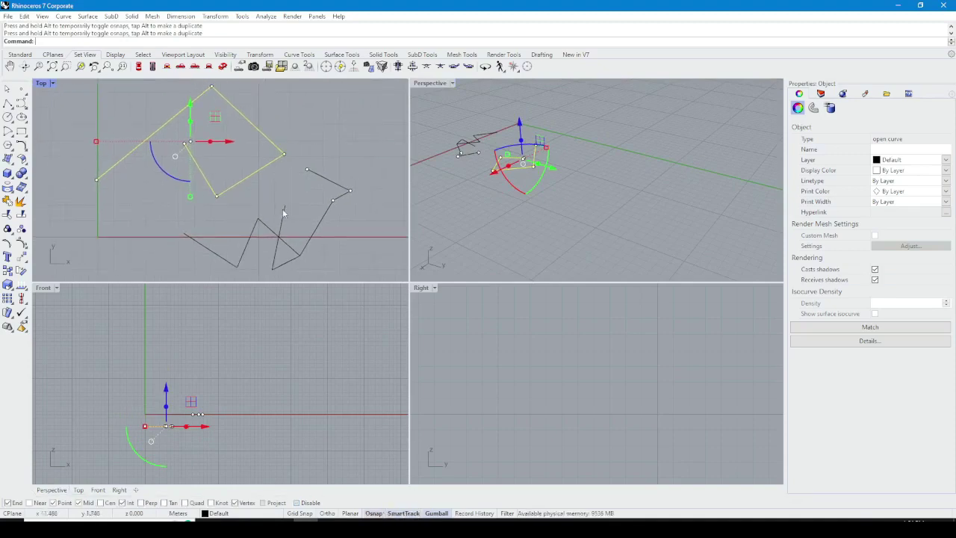
left_click_drag(234, 148, 185, 234)
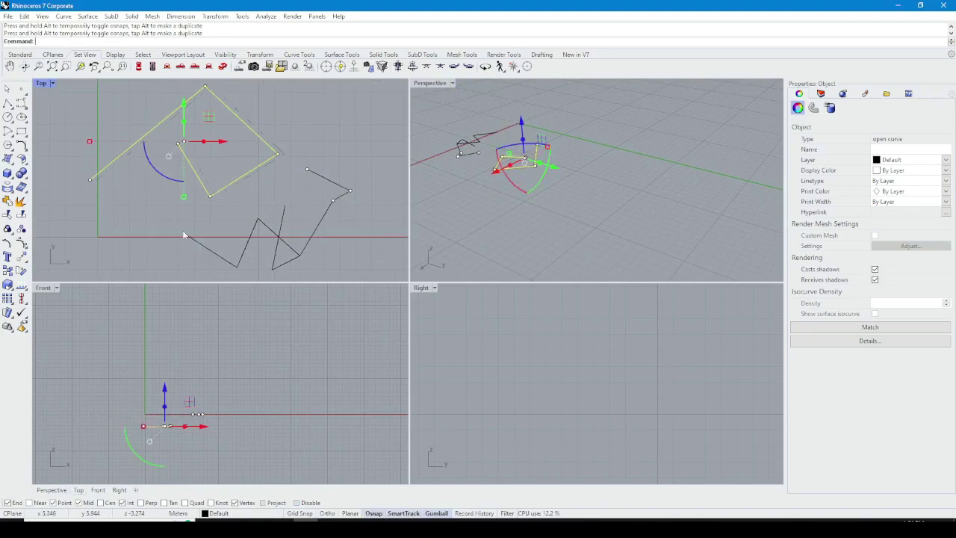
left_click(266, 176)
Move the first polyline's right corner point along negative X to line up with the zigzag's upper peak, and clear the selection
left_click(235, 181)
left_click_drag(301, 118, 254, 219)
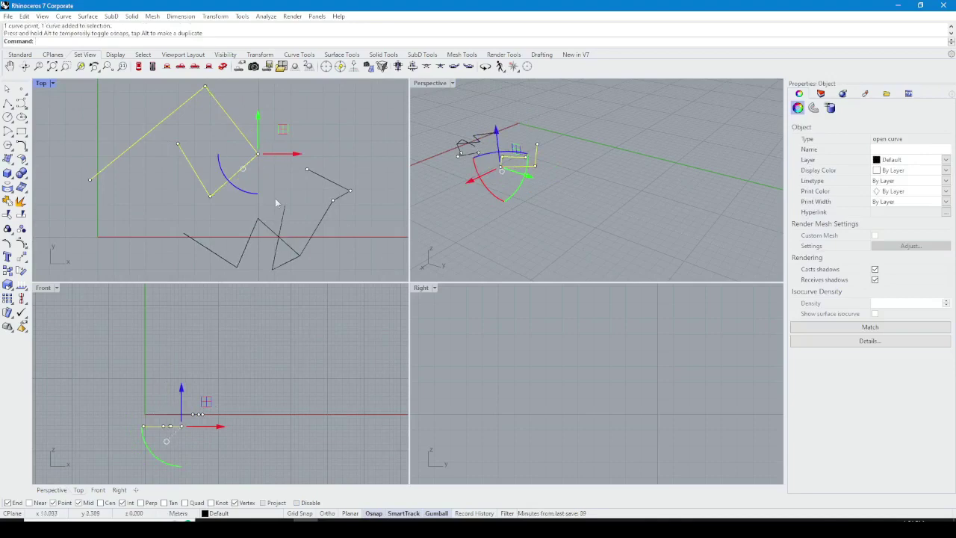
left_click(275, 198)
right_click_drag(245, 196, 225, 210)
right_click_drag(151, 194, 212, 210)
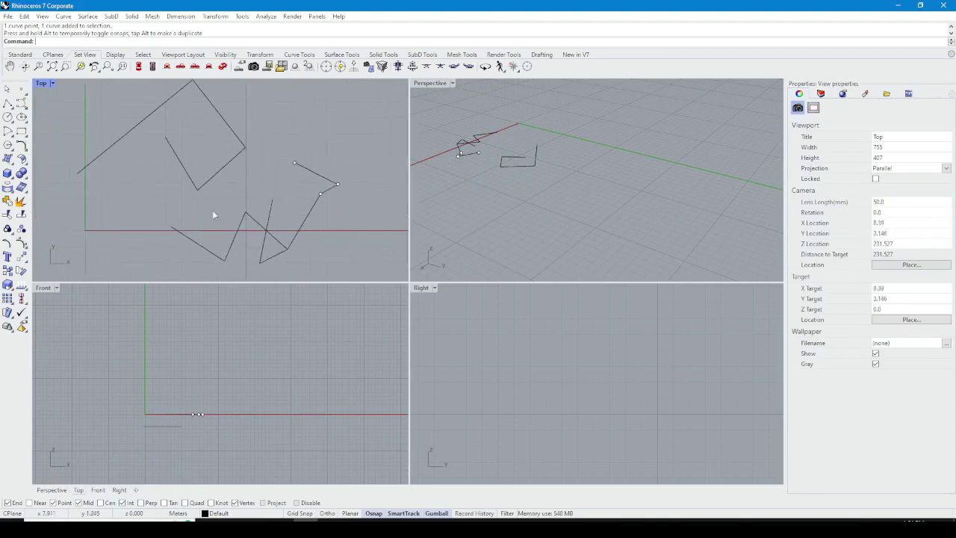
scroll(213, 210, "down", 2)
right_click_drag(230, 161, 221, 186)
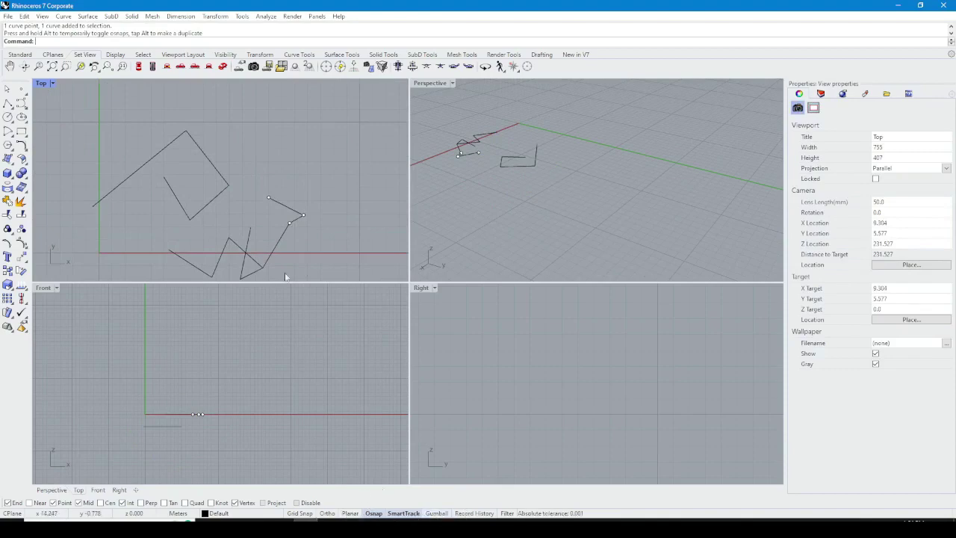
right_click_drag(284, 276, 293, 270)
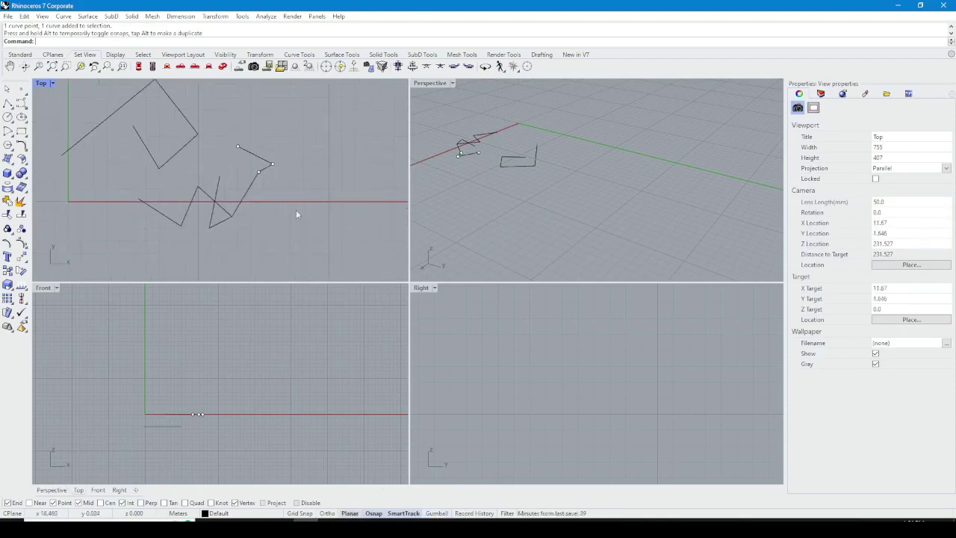
right_click_drag(297, 214, 263, 270)
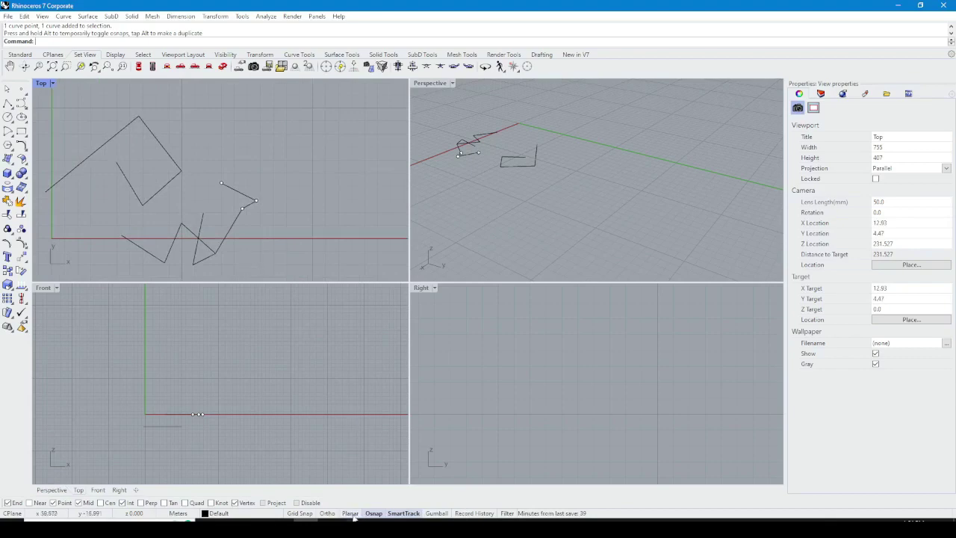
right_click_drag(243, 208, 286, 208)
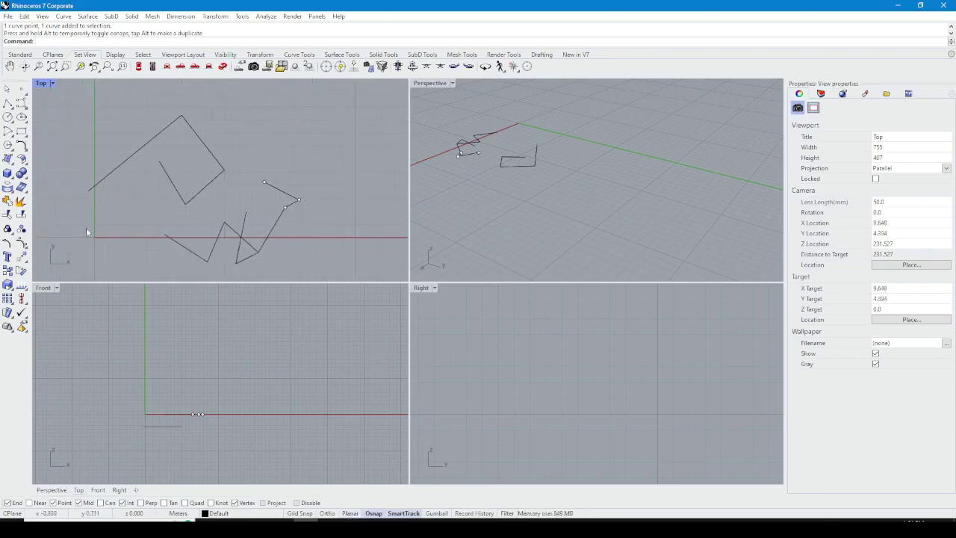
With Planar off, draw a large polyline around the existing curves in the Top viewport, starting near the origin
left_click(7, 102)
right_click_drag(128, 237, 180, 230)
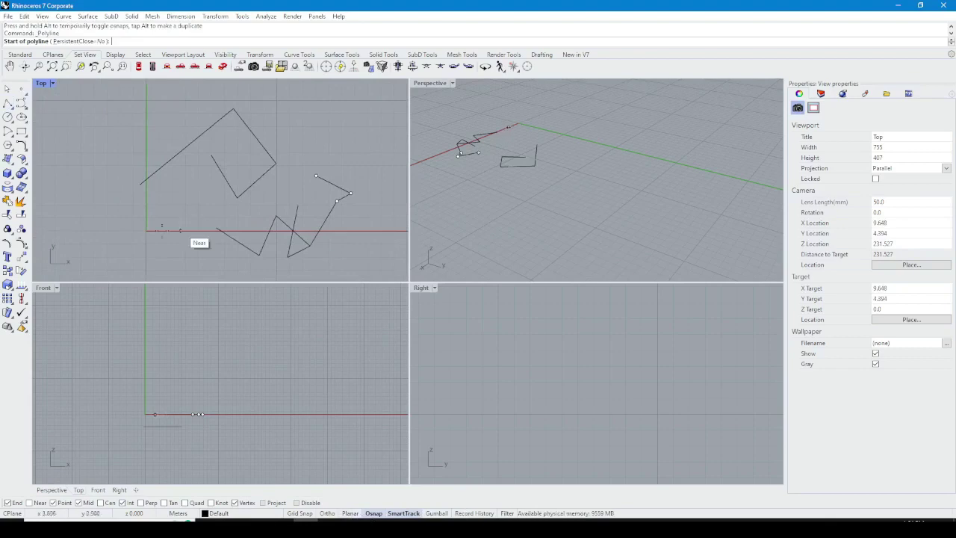
left_click(175, 202)
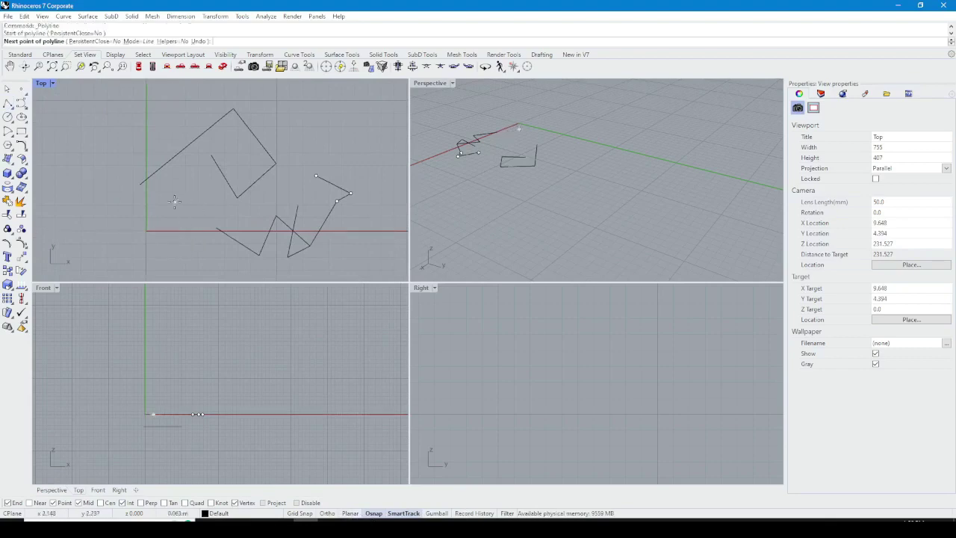
left_click(320, 101)
mouse_move(359, 157)
right_mouse_down()
mouse_move(262, 211)
mouse_move(352, 160)
right_mouse_up()
left_click(346, 239)
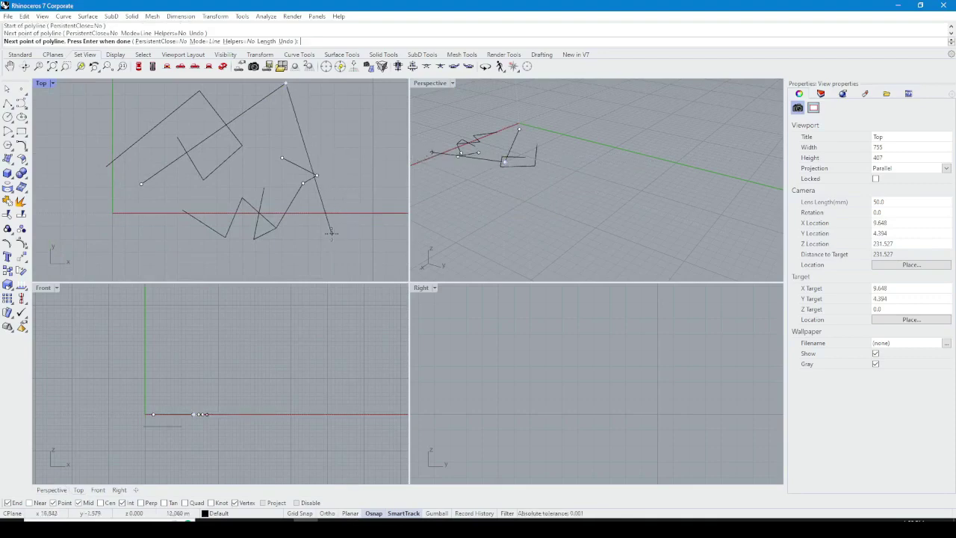
left_click(331, 232)
left_click(145, 245)
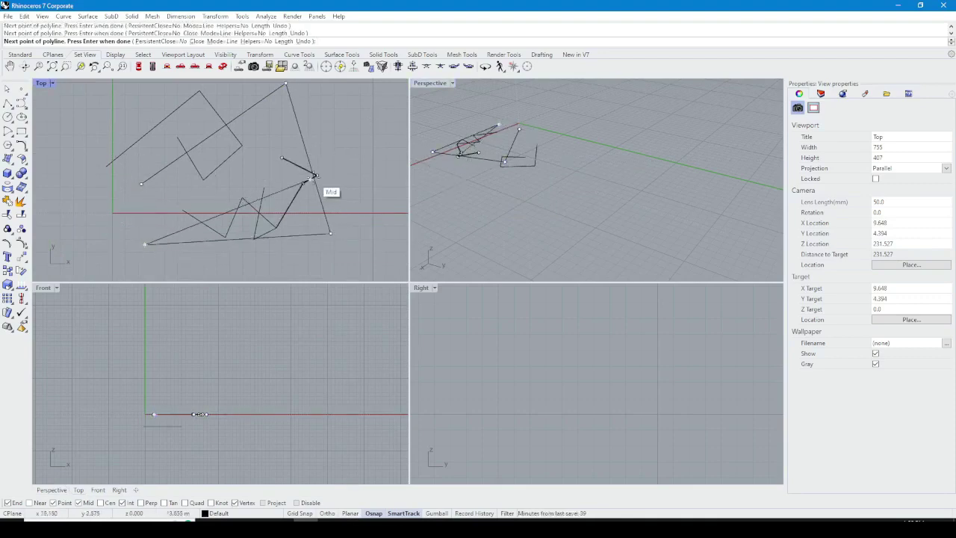
left_click(155, 154)
Extend the polyline with more corners above and beyond the existing curves in the Top viewport, and cancel the command
right_click_drag(181, 124, 137, 209)
left_click(191, 133)
left_click(282, 205)
right_click_drag(265, 249, 243, 215)
mouse_move(461, 223)
right_mouse_down()
mouse_move(573, 232)
mouse_move(436, 209)
mouse_move(455, 224)
right_mouse_up()
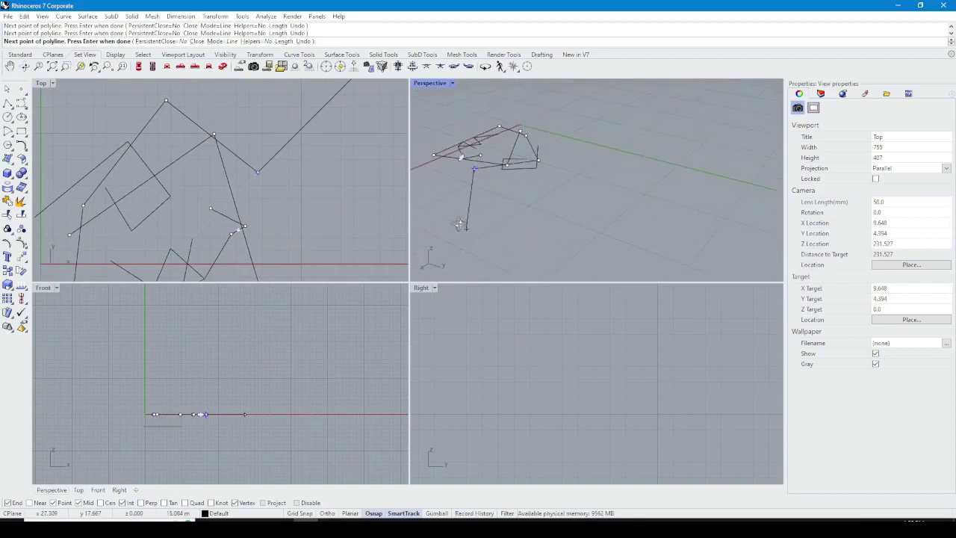
left_click(309, 223)
left_click(352, 153)
left_click(319, 118)
right_click_drag(429, 168, 553, 254)
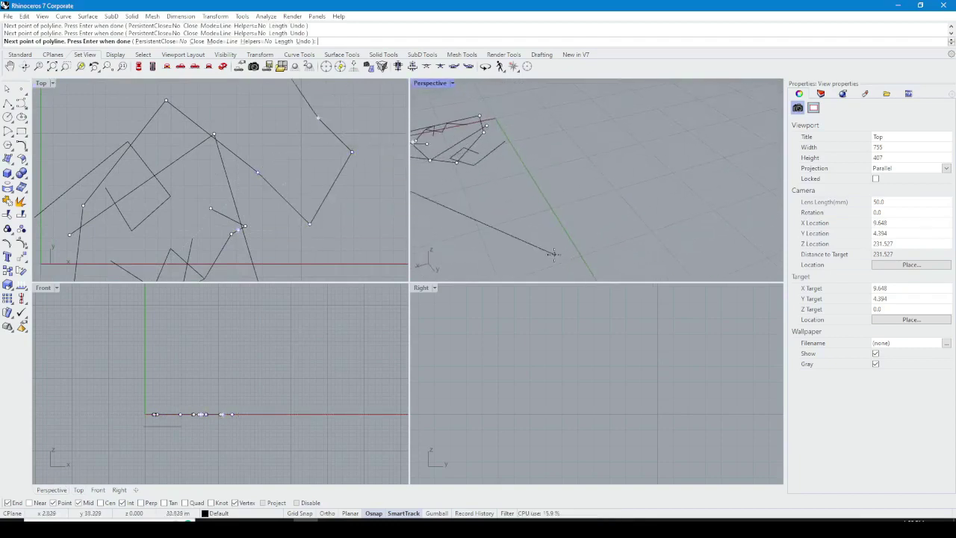
right_click_drag(521, 222, 645, 213)
left_click(305, 164)
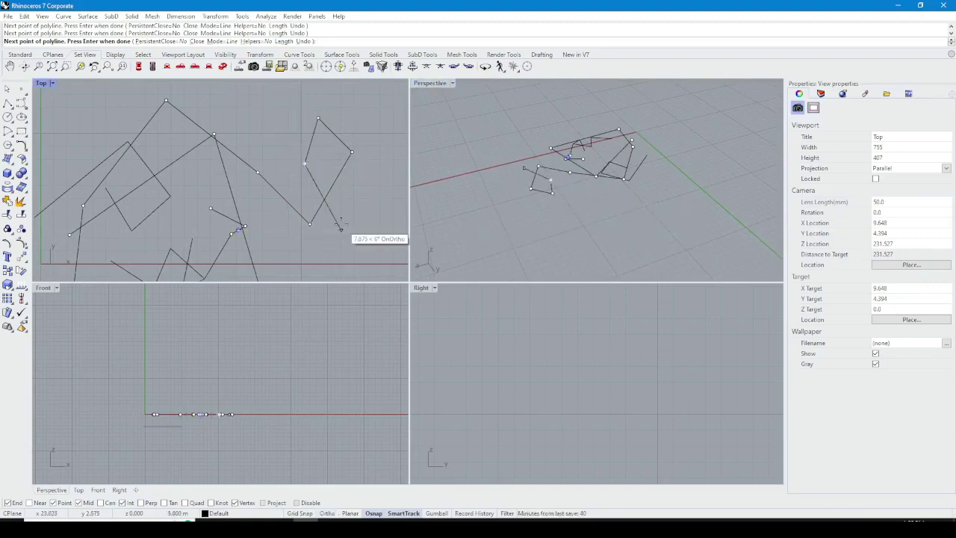
key("Escape")
Select all the remaining curves and points and delete them
scroll(332, 221, "down", 8)
right_click_drag(320, 221, 314, 178)
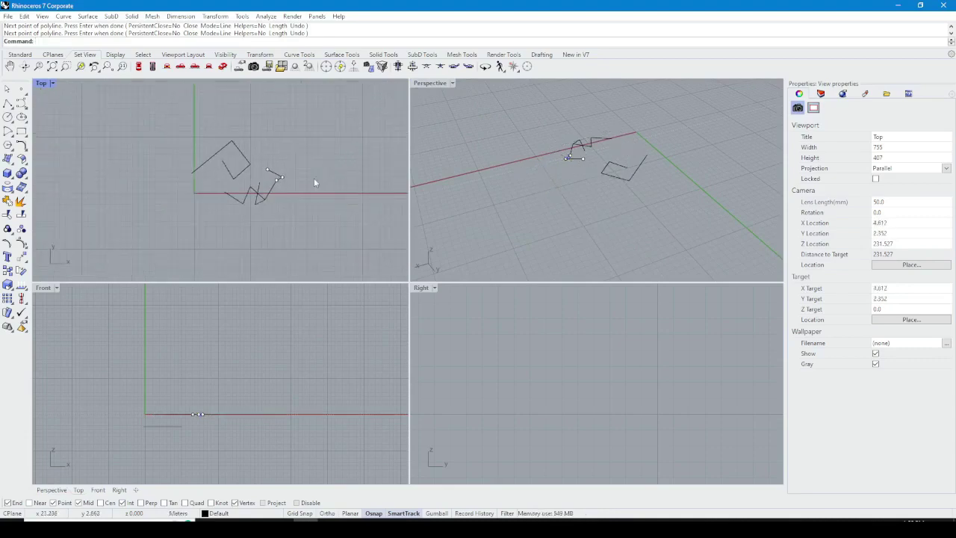
key("ctrl+a")
key("Delete")
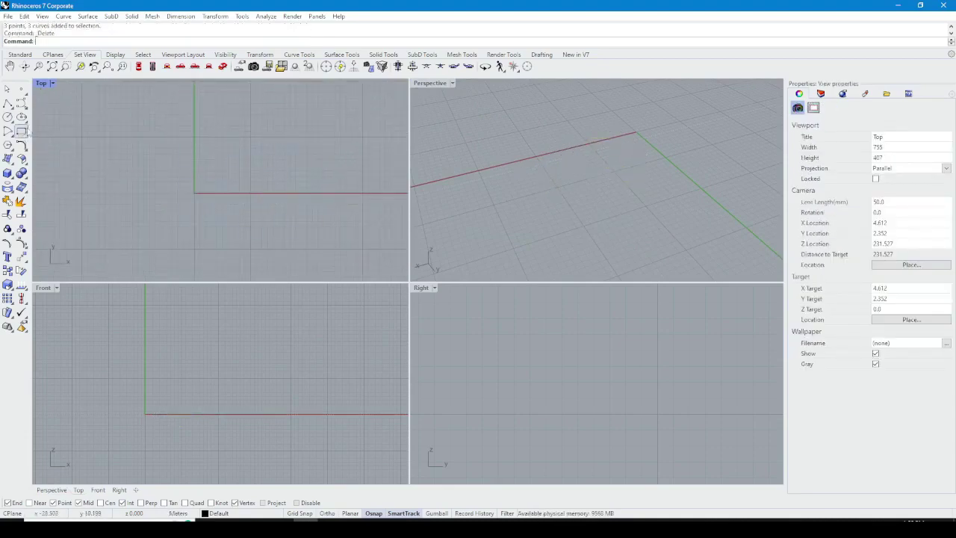
Draw one rectangle in each of the Top, Right and Front viewports
left_click(21, 130)
left_click(177, 137)
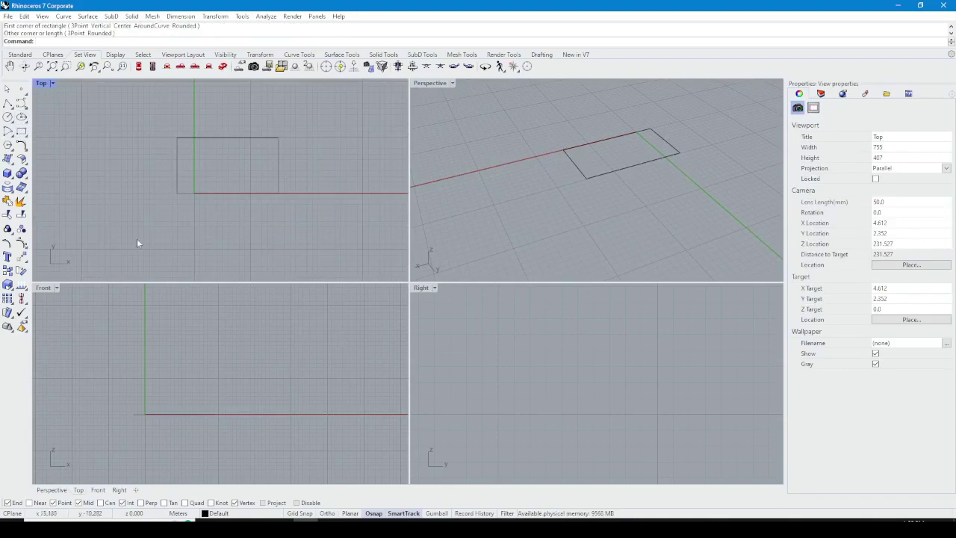
left_click(22, 131)
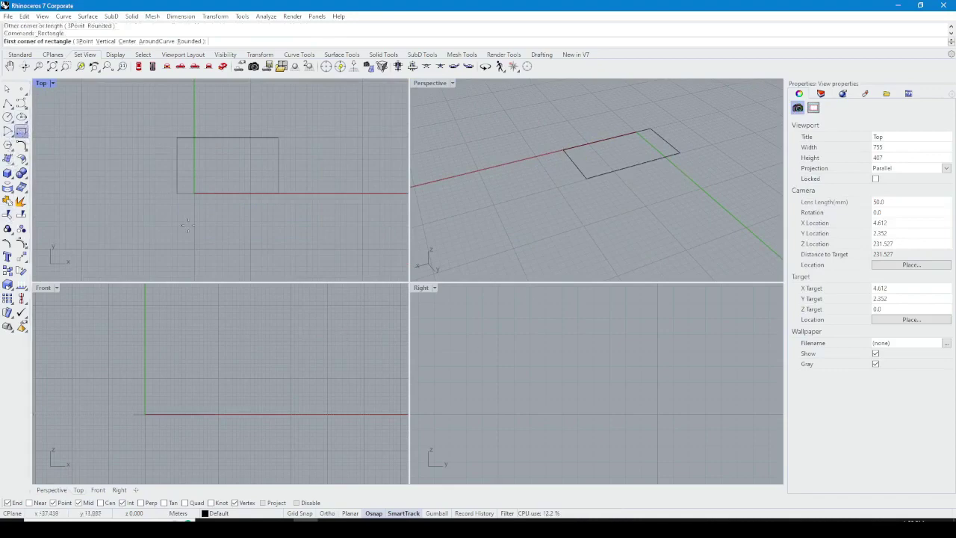
left_click(575, 336)
left_click(483, 408)
left_click(21, 131)
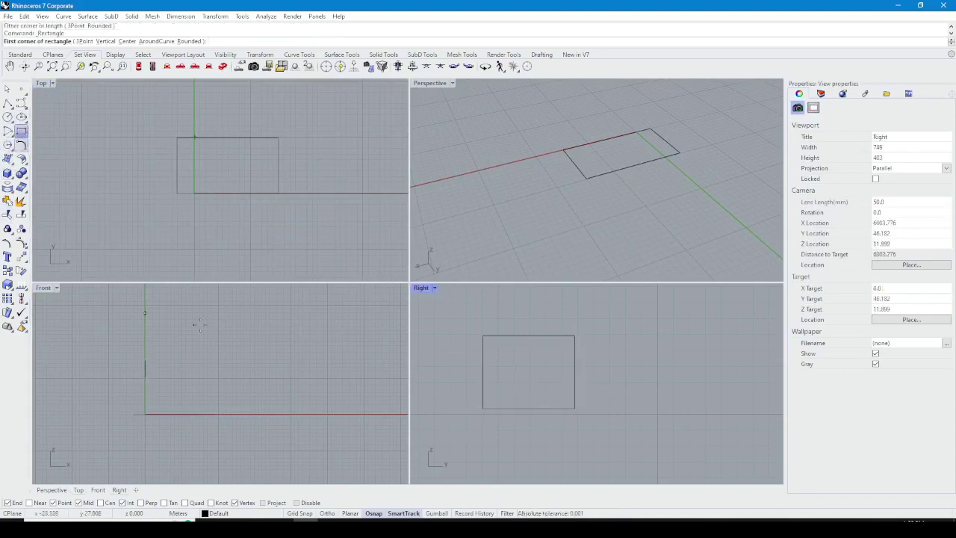
left_click(233, 327)
left_click(160, 398)
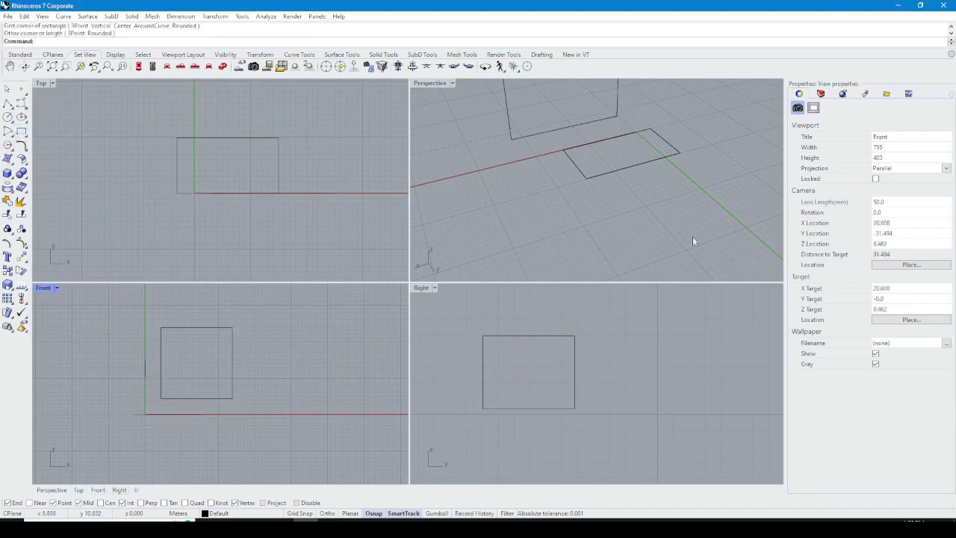
right_click_drag(692, 236, 520, 277)
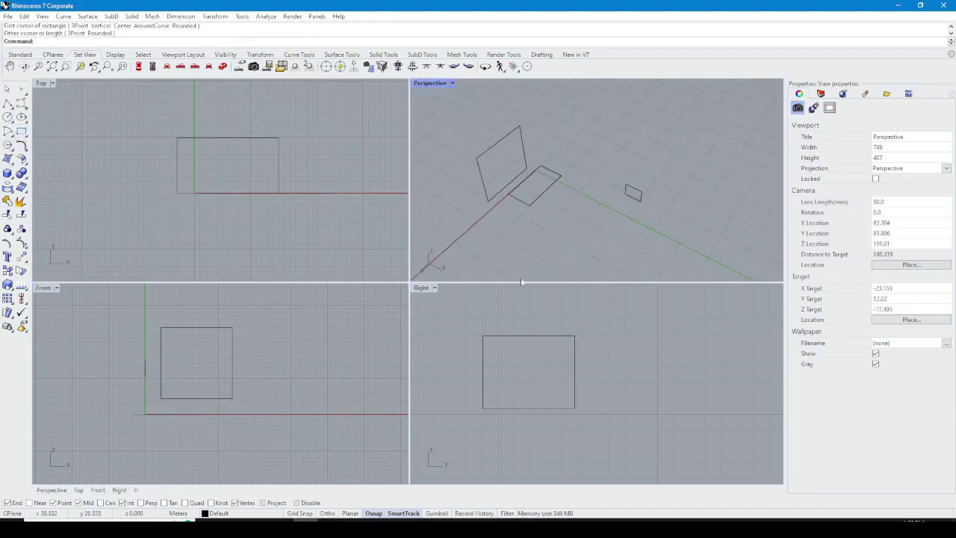
Start a polyline at the upper-right corner of the Top viewport's rectangle and place five more corners in that viewport
left_click(9, 102)
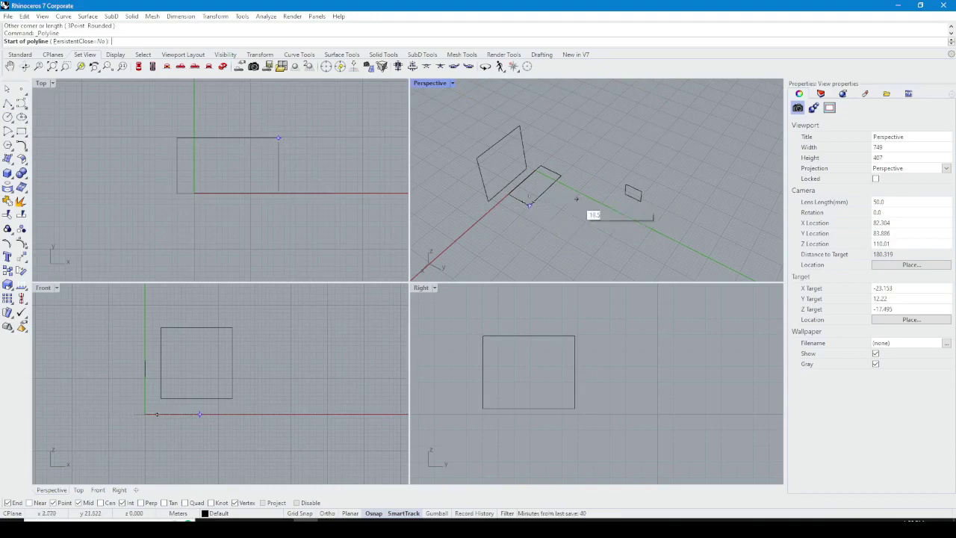
left_click(277, 136)
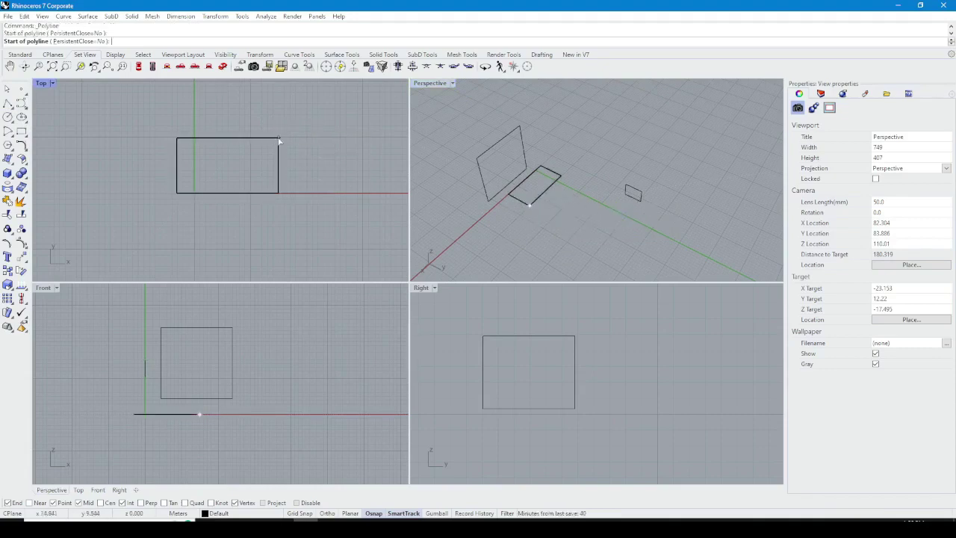
right_click_drag(277, 141, 197, 173)
left_click(291, 117)
left_click(340, 166)
left_click(277, 197)
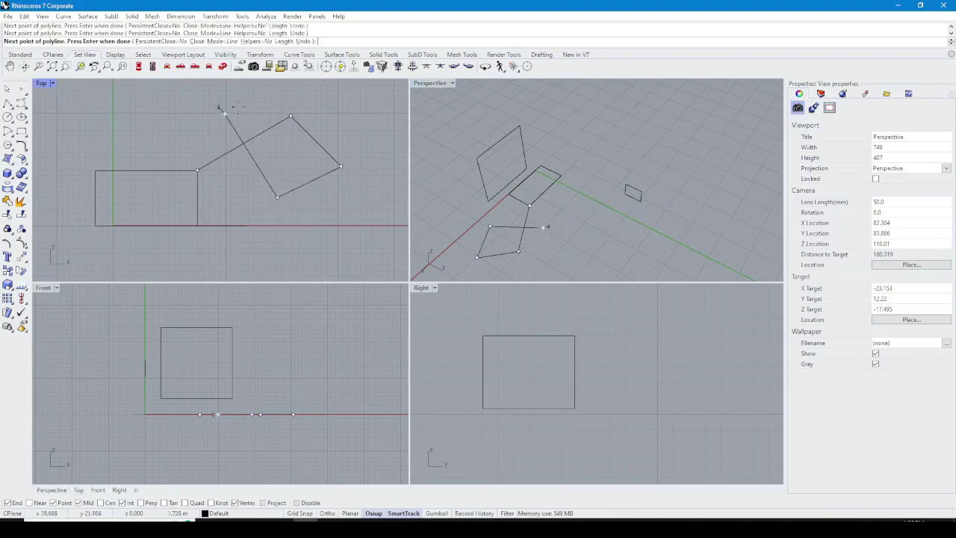
left_click(225, 113)
left_click(305, 87)
right_click_drag(239, 217, 257, 214)
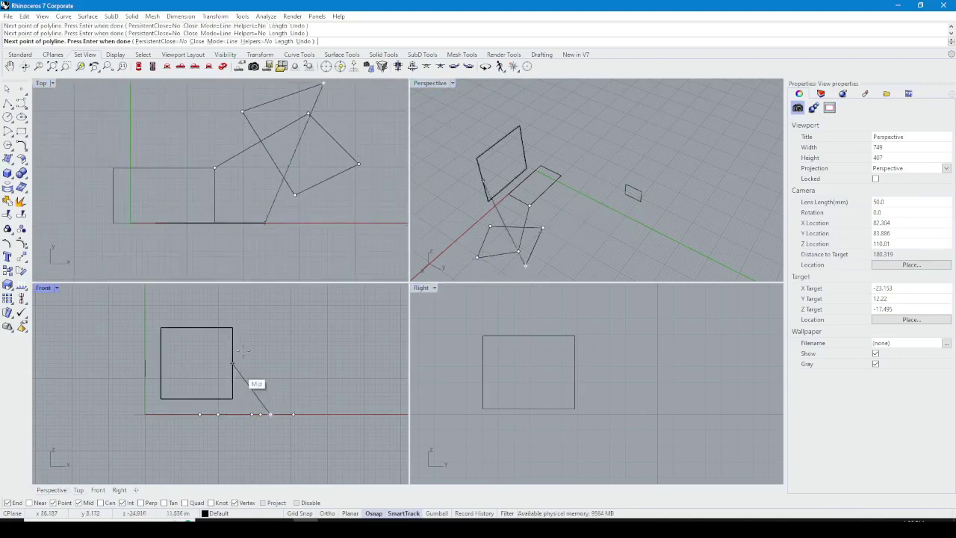
Continue the polyline in the Front viewport by snapping to the rectangle's upper-right corner and adding five more points
left_click(233, 327)
left_click(322, 316)
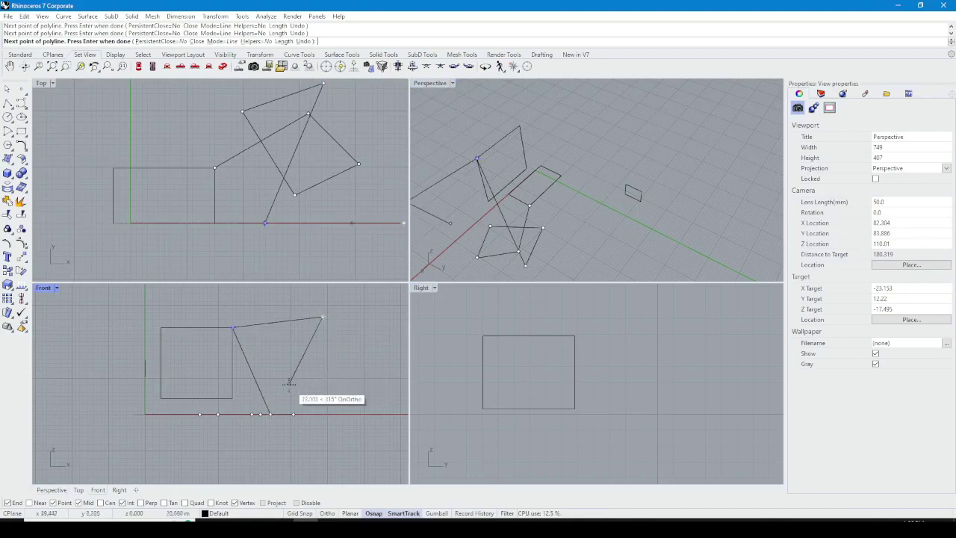
left_click(289, 383)
left_click(258, 302)
left_click(329, 302)
left_click(352, 362)
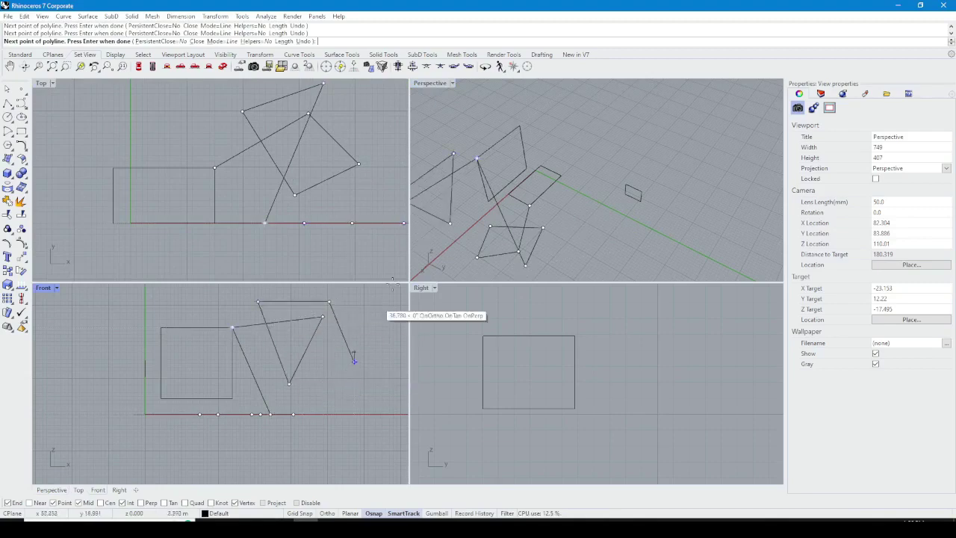
Turn on Planar and finish the polyline by snapping back to the upper-right corner of the Top viewport's rectangle
right_click_drag(523, 209, 463, 206)
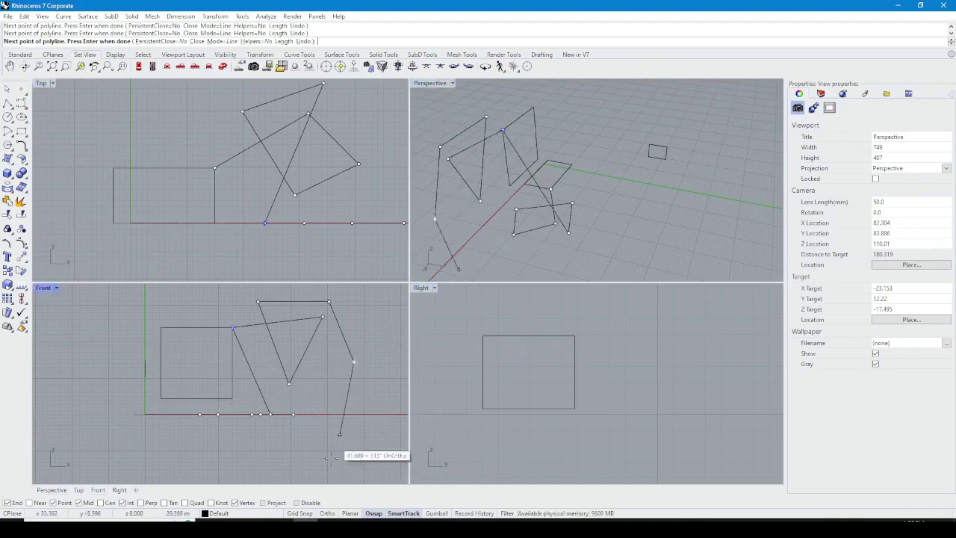
left_click(355, 515)
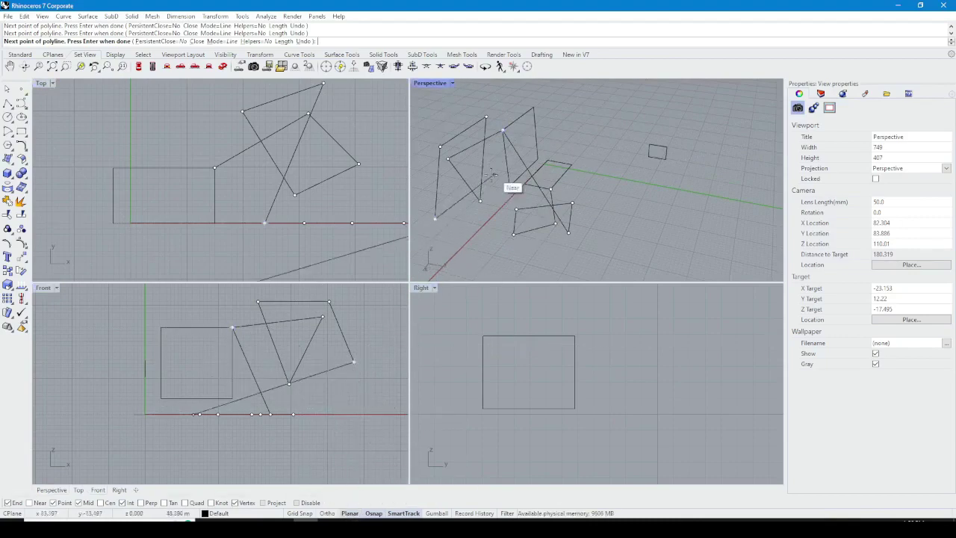
right_click_drag(290, 152, 234, 158)
left_click(161, 174)
key("Return")
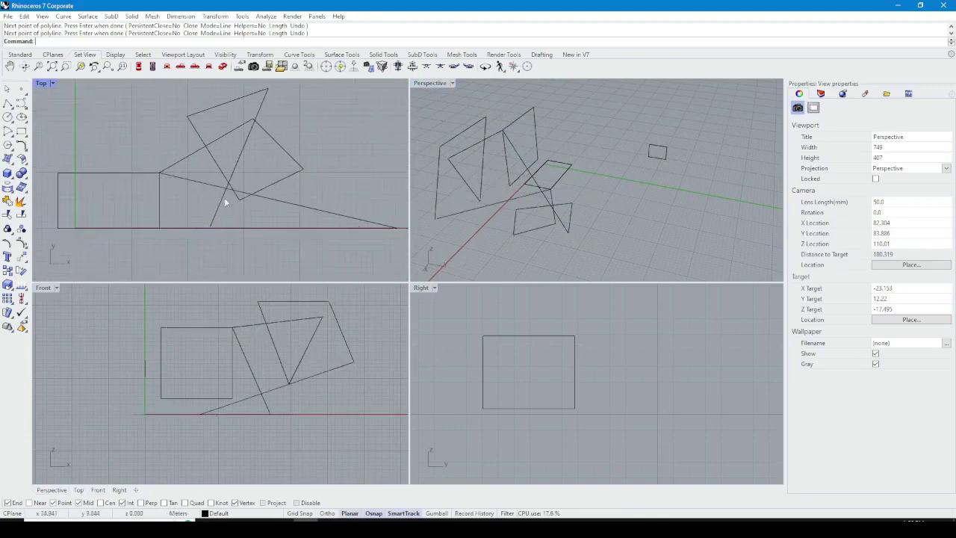
With Planar on, start a new polyline at the upper-left corner of the Top viewport's rectangle and add three more points there
key("Return")
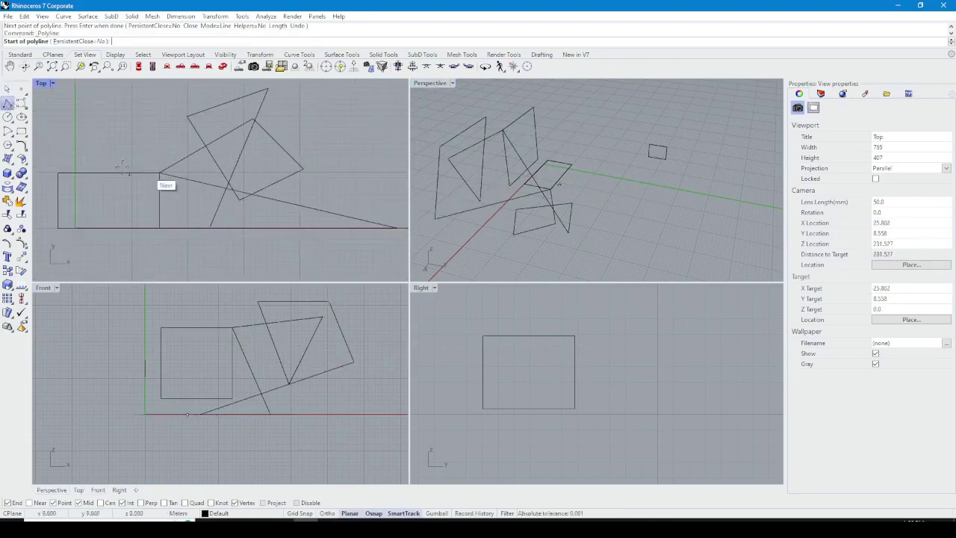
left_click(58, 173)
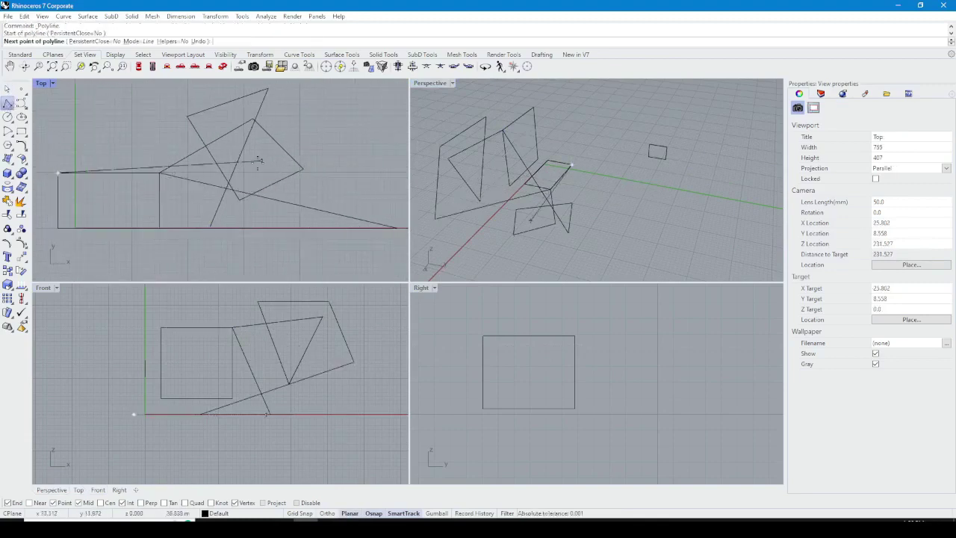
left_click(287, 261)
left_click(165, 246)
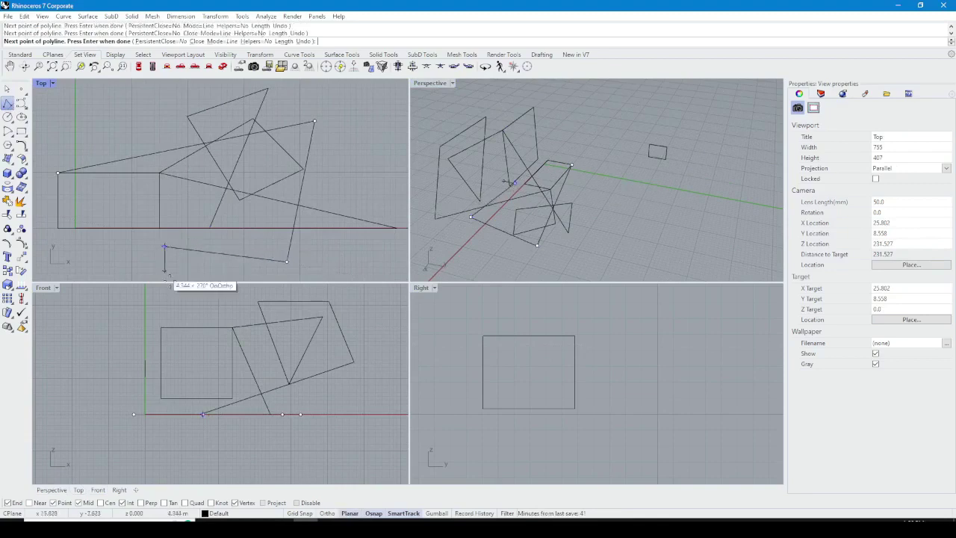
Continue the polyline in the Front viewport from the rectangle's upper-left corner through several more points, and finish it
left_click(160, 327)
left_click(363, 300)
right_click_drag(560, 178, 598, 150)
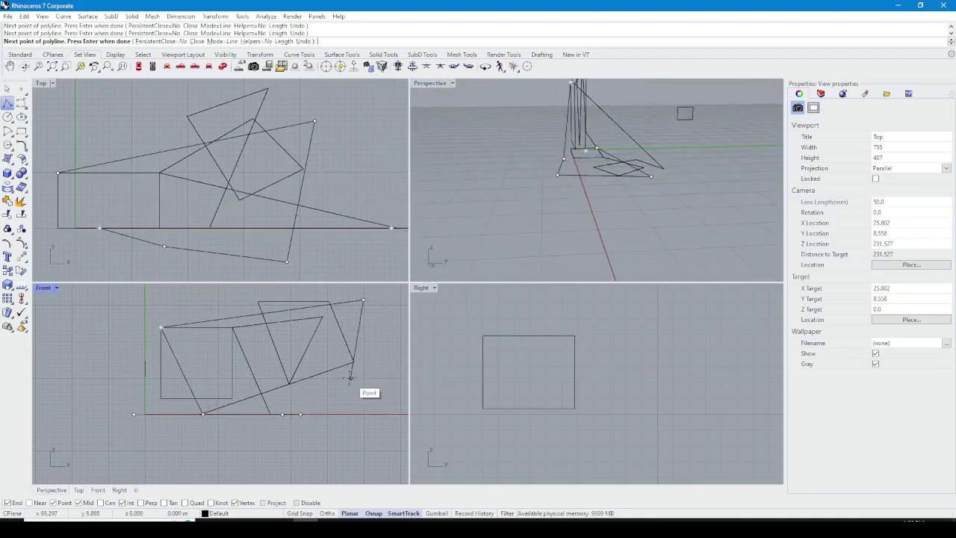
left_click(324, 294)
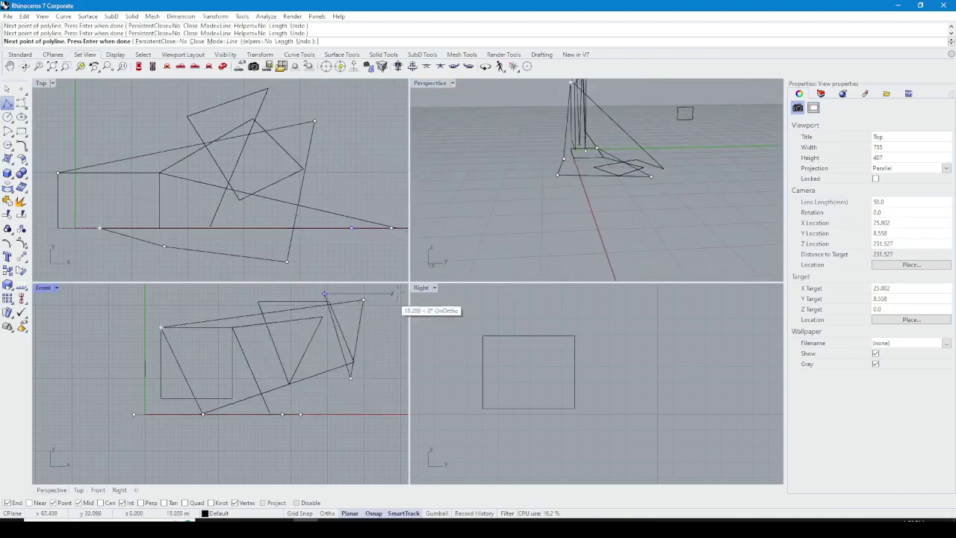
left_click(375, 305)
right_click_drag(347, 333, 288, 370)
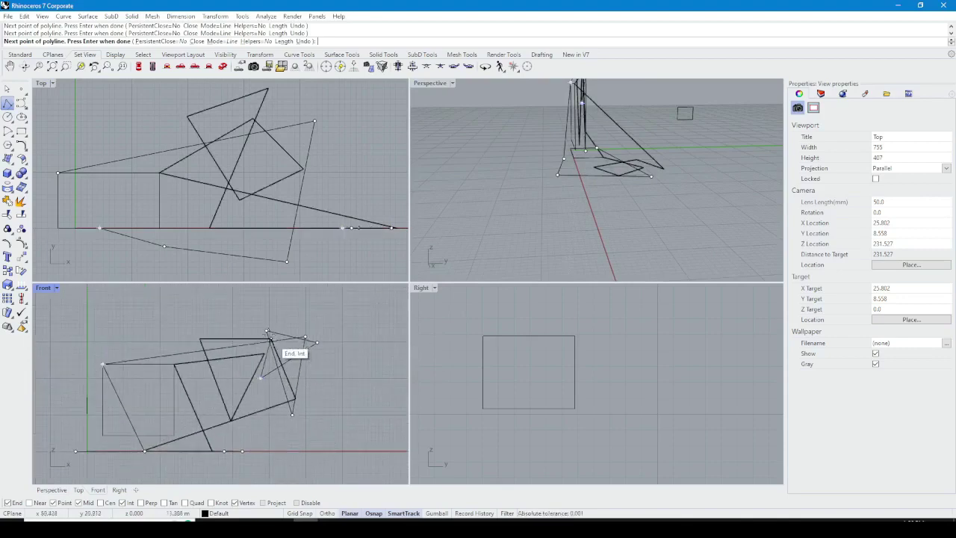
right_click_drag(621, 154, 632, 186)
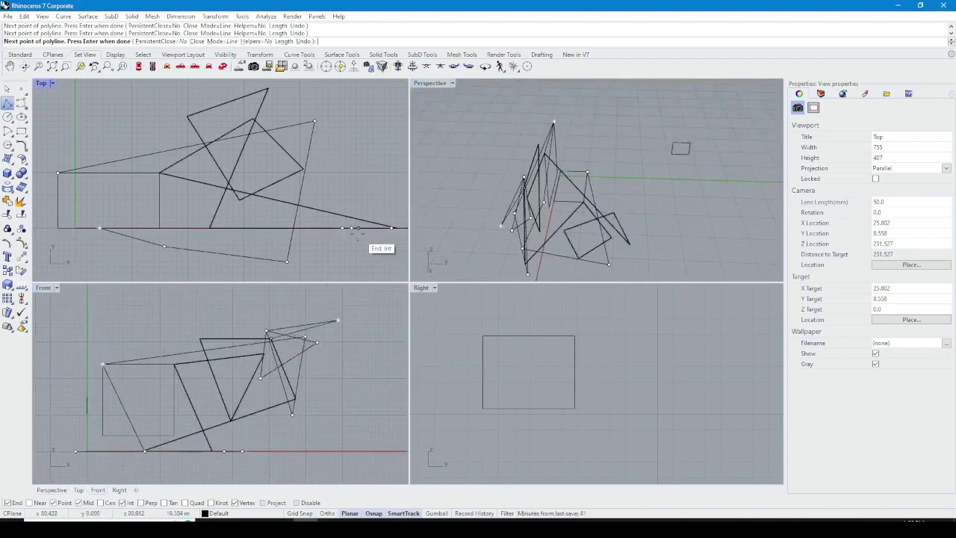
key("Return")
Select all the rectangles and polylines and delete them
scroll(282, 359, "down", 6)
key("ctrl+a")
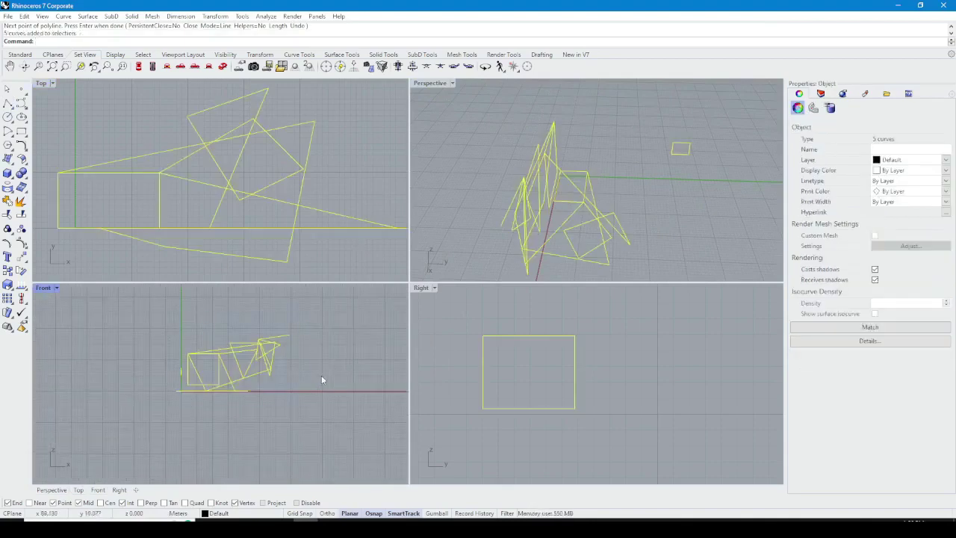
key("Delete")
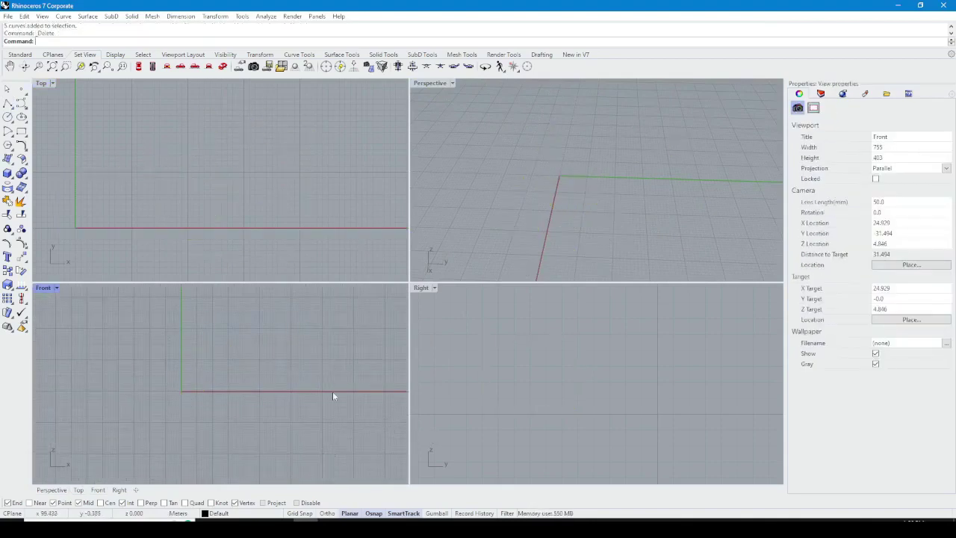